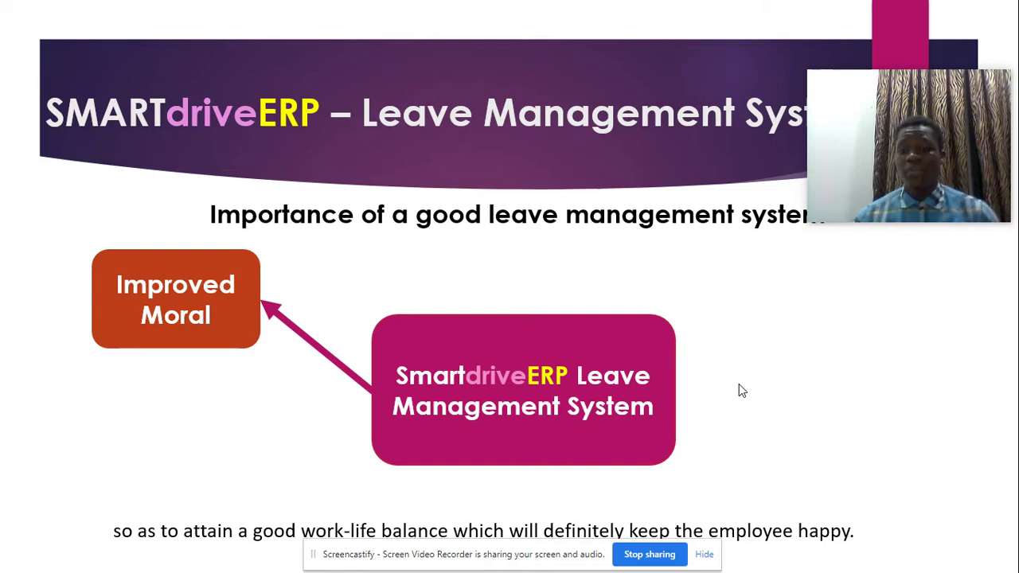
# - Reveal the Higher Productivity box and arrow on the leave-management benefits slide
pyautogui.click(741, 389)
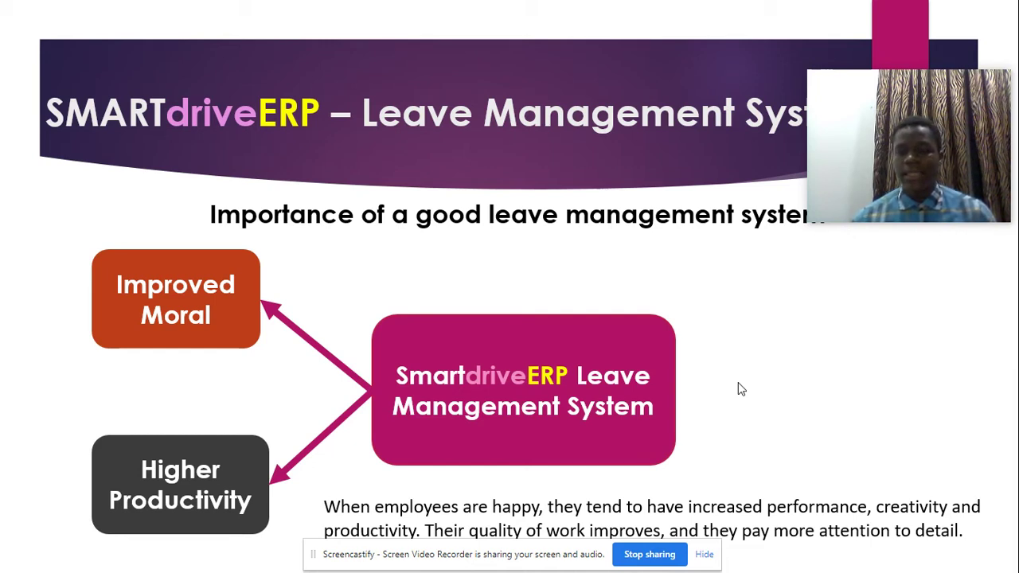
# - Reveal the Increased Employee Retention and Reduced Unplanned Cost benefit points
pyautogui.press('Right')
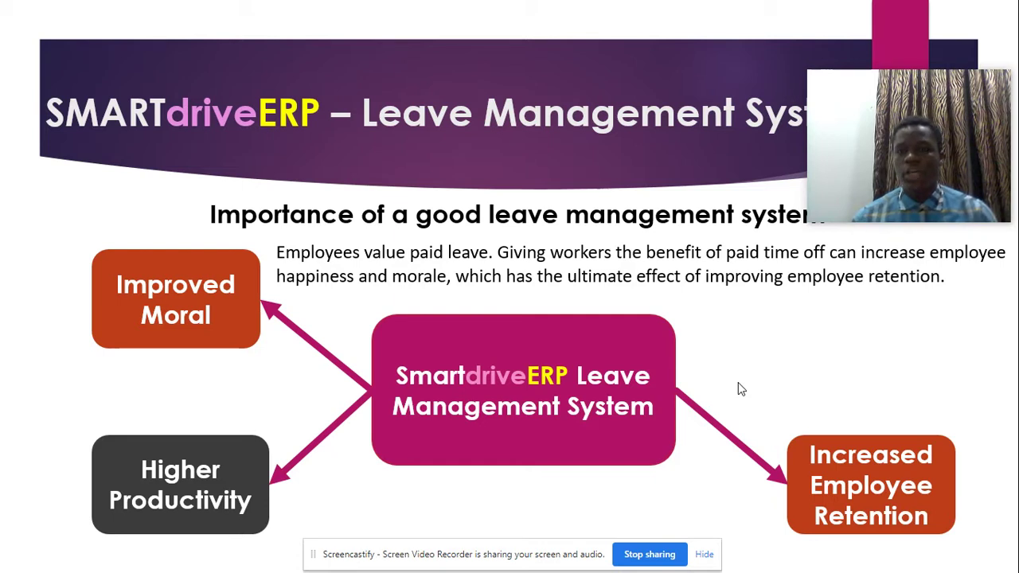
pyautogui.click(738, 384)
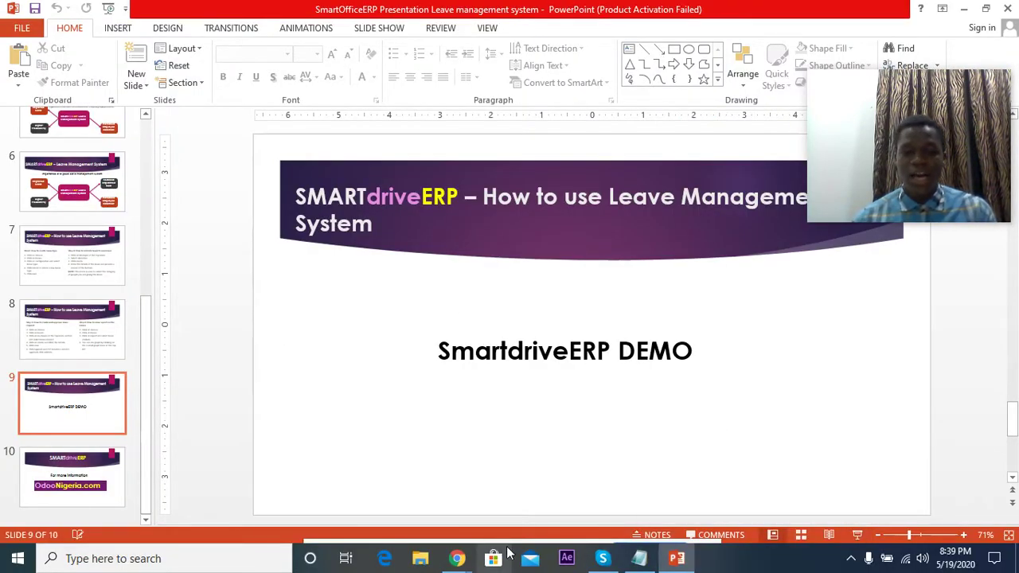
# - Switch to the Odoo tab and open Leaves > Configuration > Leave Types
pyautogui.moveTo(457, 558)
pyautogui.click(344, 510)
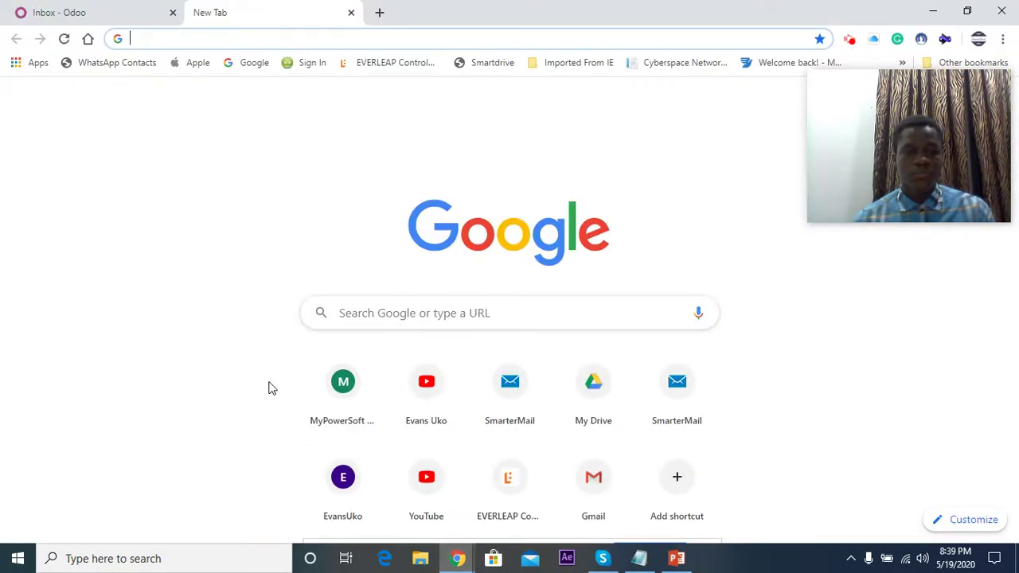
pyautogui.click(53, 14)
pyautogui.click(14, 97)
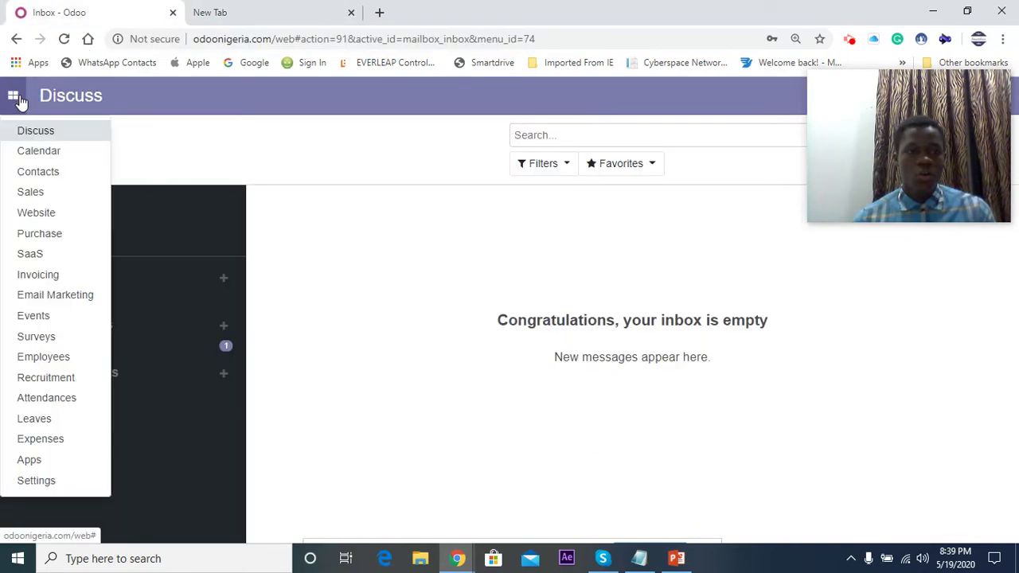
pyautogui.click(67, 422)
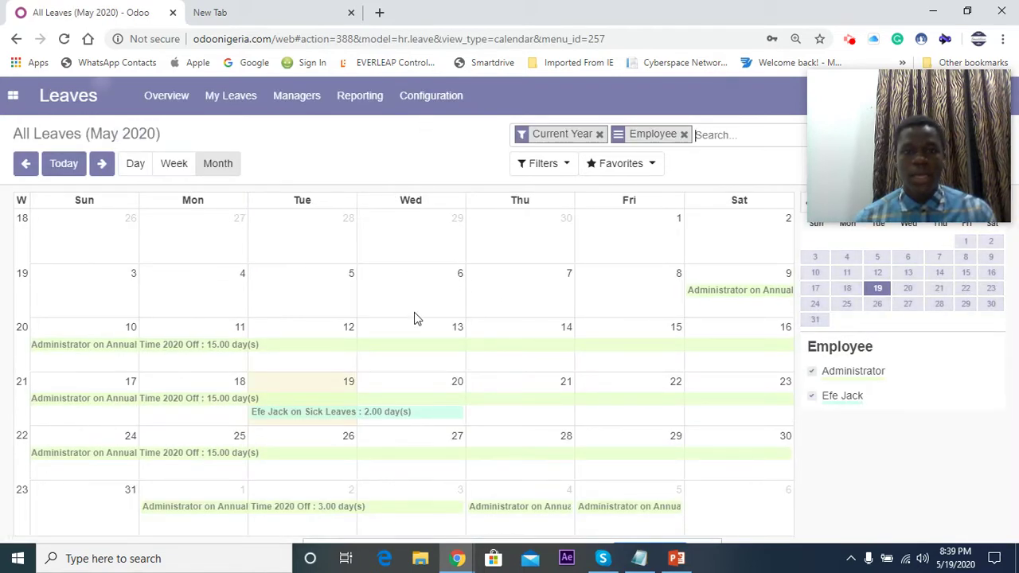
pyautogui.click(448, 99)
pyautogui.click(448, 130)
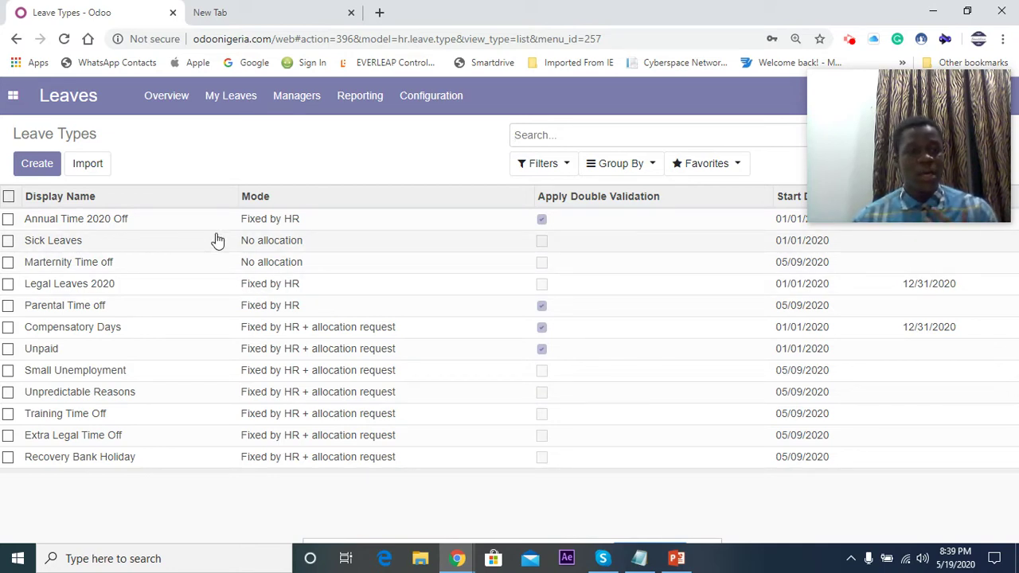
# - Review Parental Time off settings (days, Fixed by HR, double validation, from 05/09/2020) and save
pyautogui.click(36, 166)
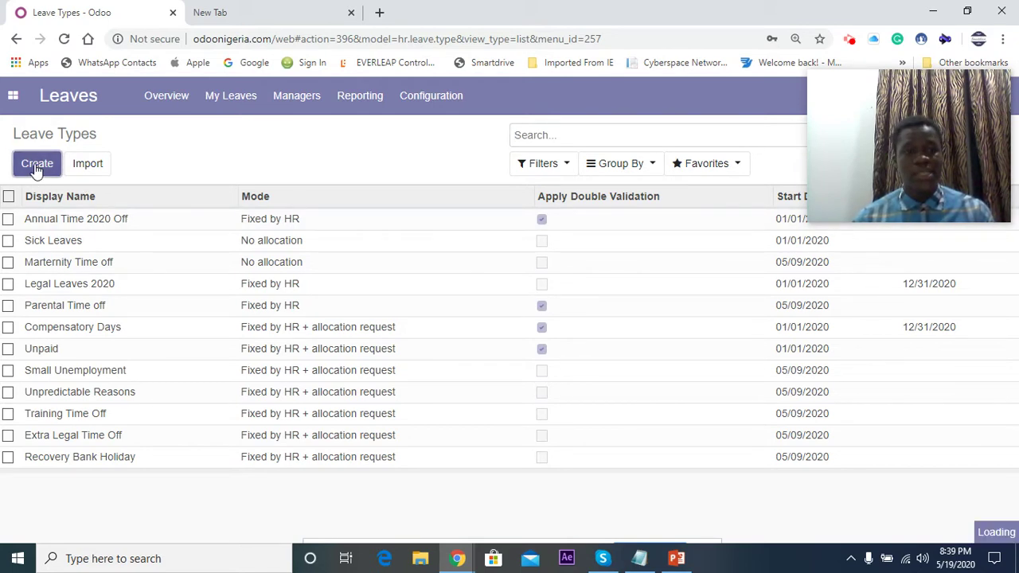
pyautogui.click(82, 166)
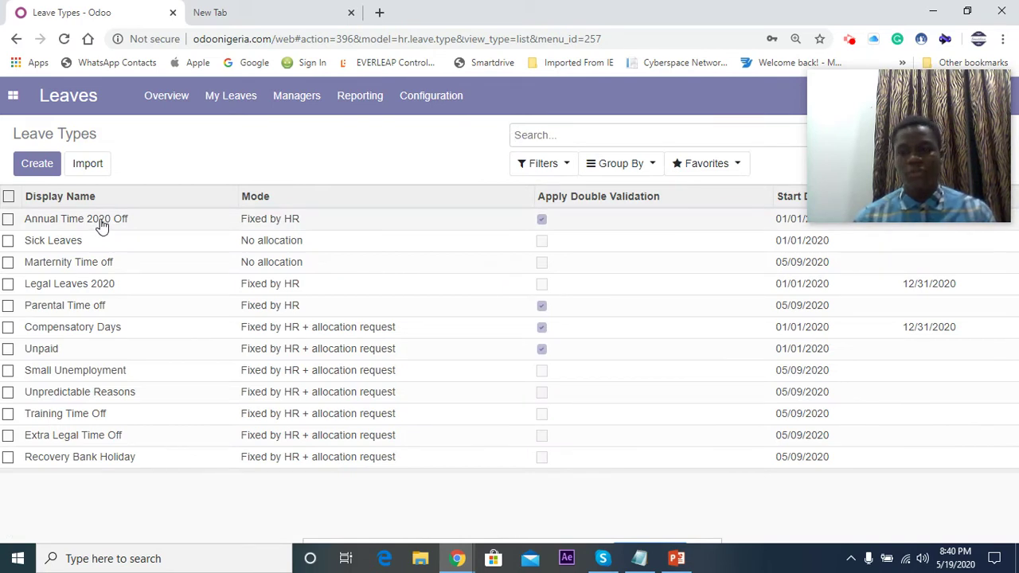
pyautogui.click(99, 310)
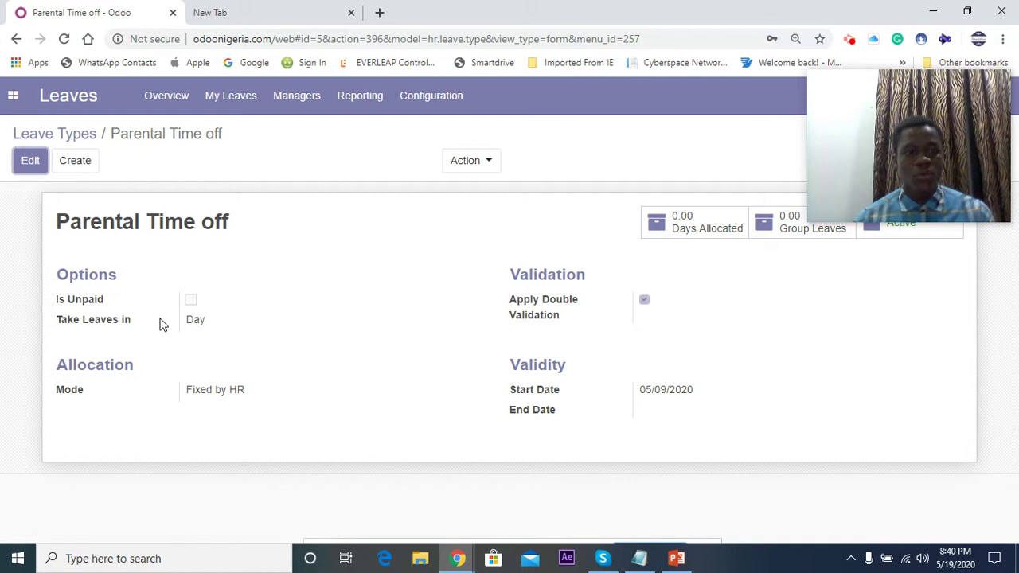
pyautogui.click(32, 161)
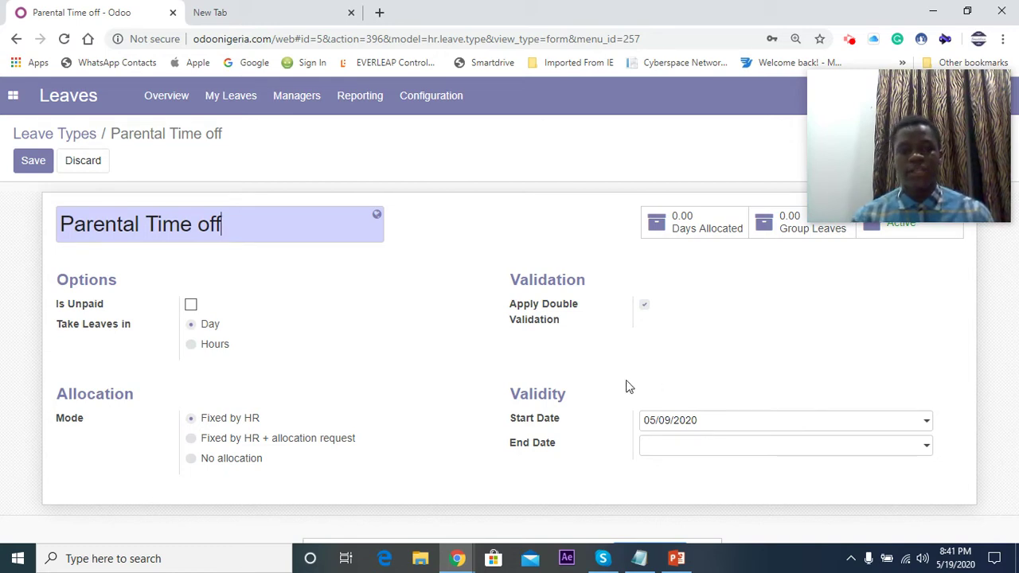
pyautogui.click(33, 167)
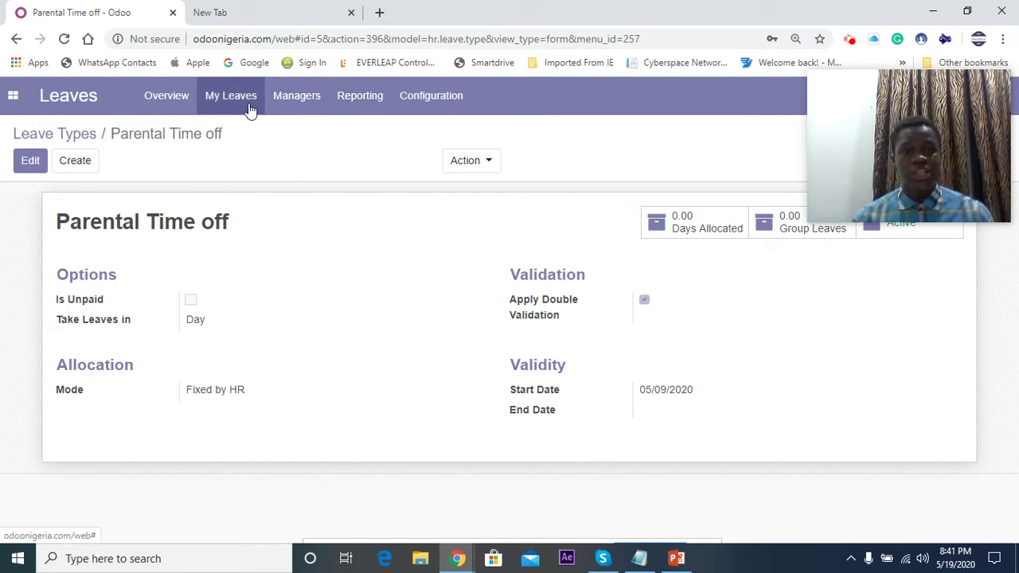
# - Check Managers > To Approve > Allocations, find none, and start a new allocation
pyautogui.click(307, 109)
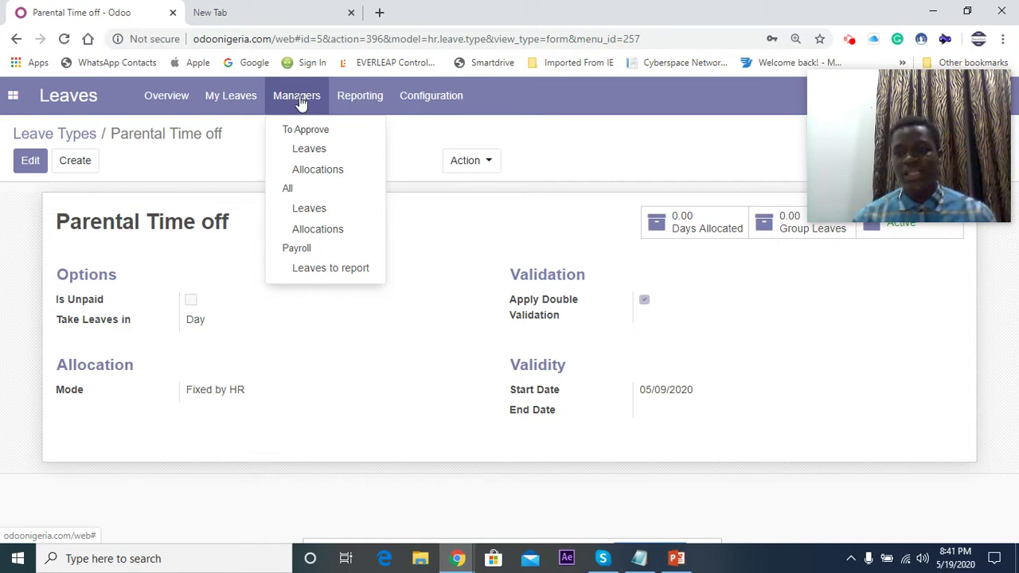
pyautogui.click(316, 170)
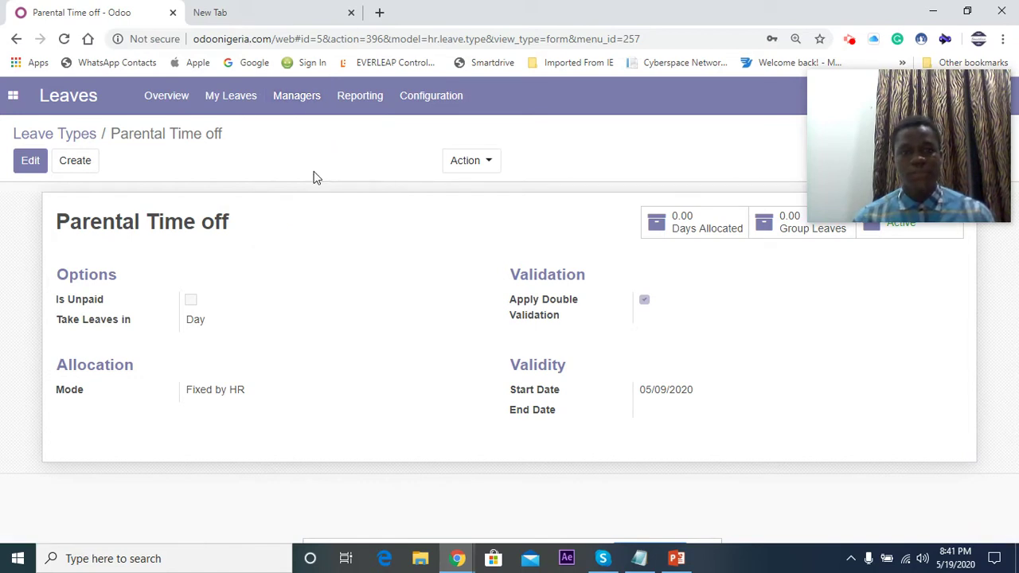
pyautogui.click(307, 104)
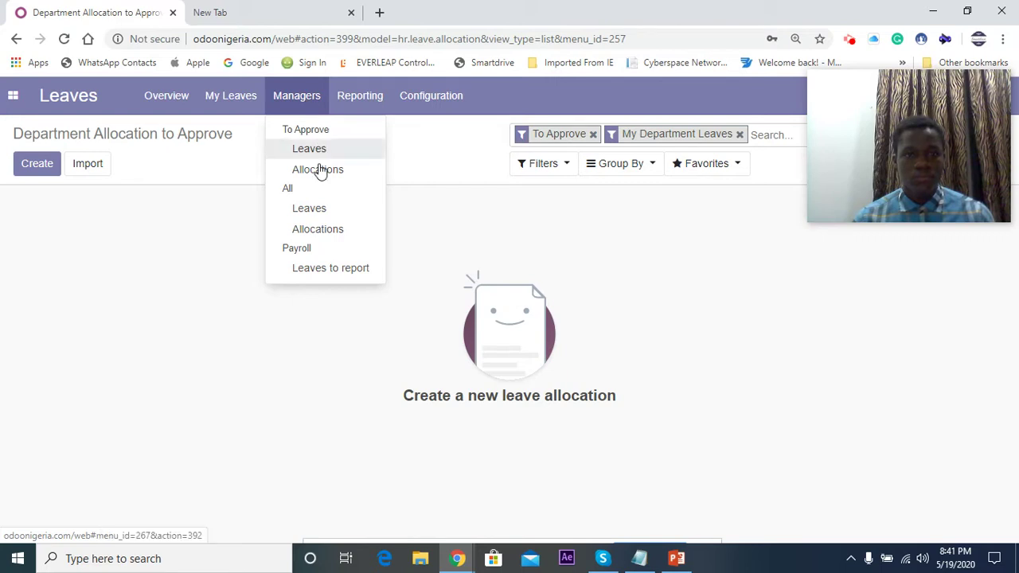
pyautogui.click(38, 165)
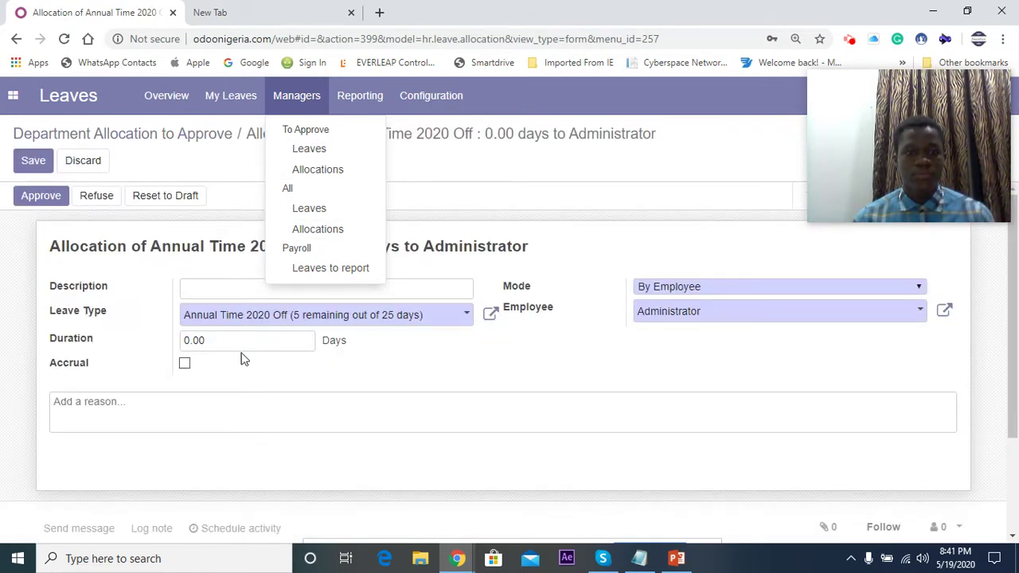
# - Set the allocation's leave type to Parental Time off and enter a description
pyautogui.click(455, 273)
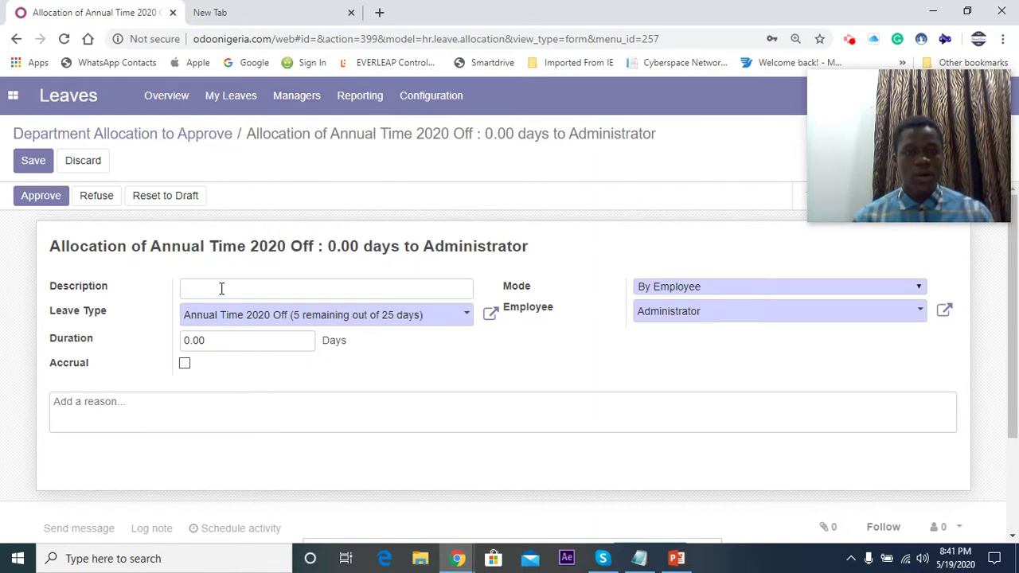
pyautogui.click(318, 319)
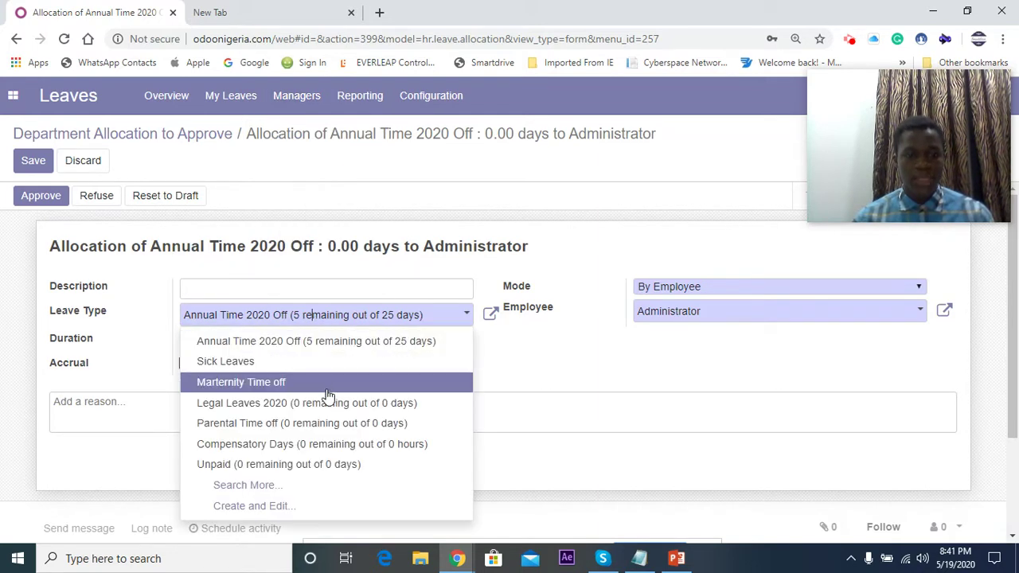
pyautogui.click(296, 423)
pyautogui.click(250, 291)
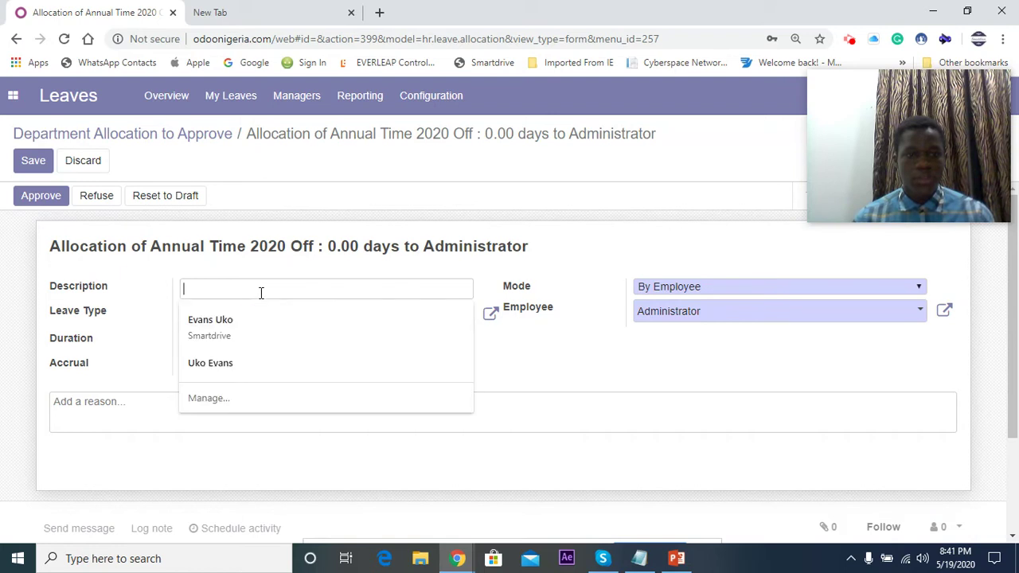
pyautogui.scroll(-1, 524, 347)
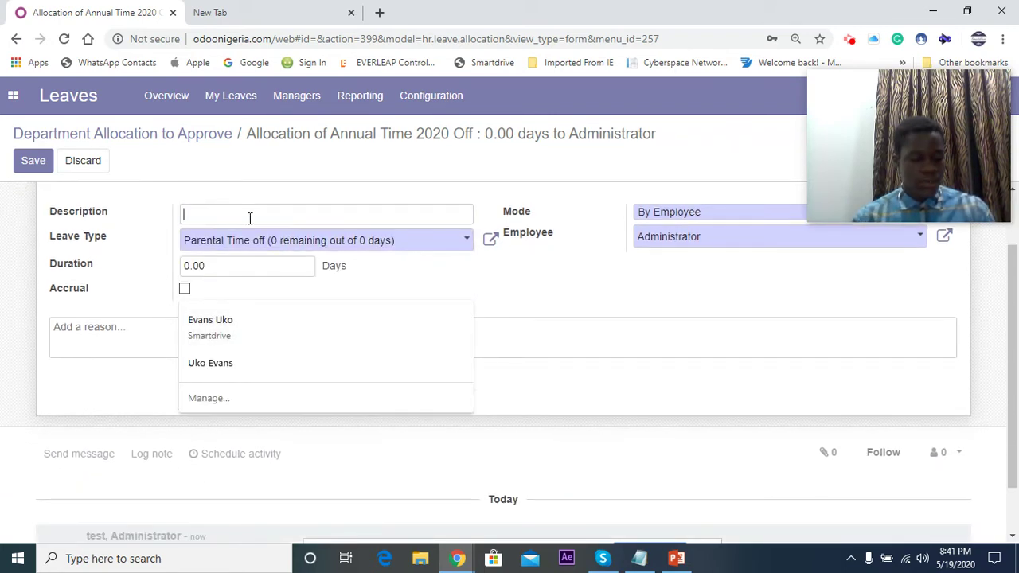
pyautogui.write('Pe')
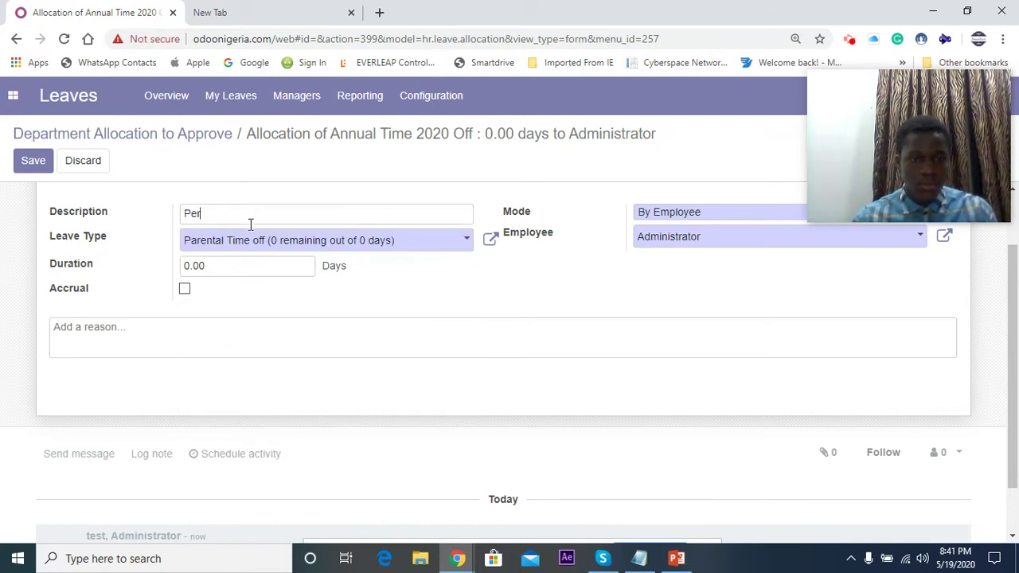
pyautogui.press('BackSpace')
pyautogui.write('arental Time off')
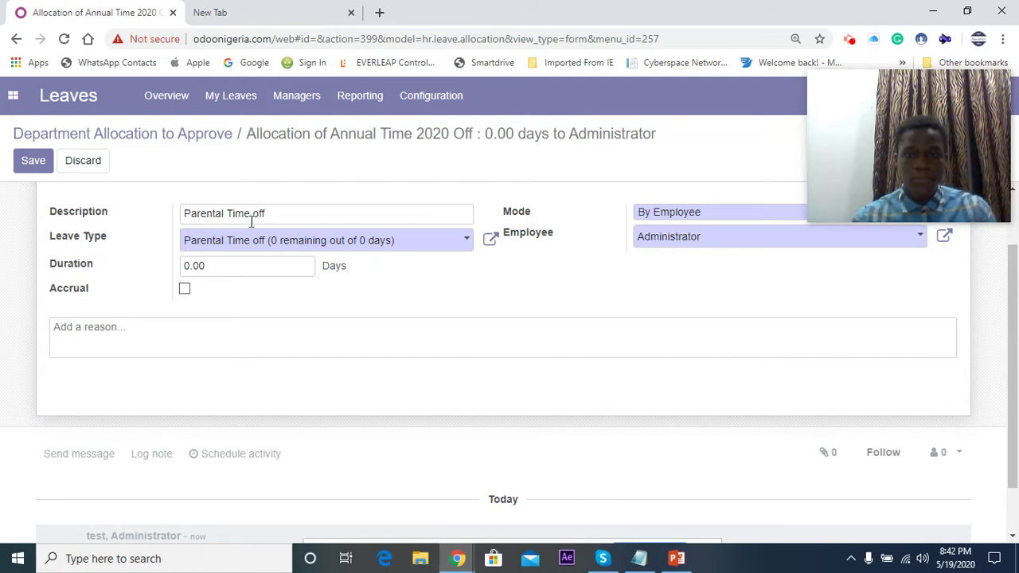
# - Try the By Department and By Company modes, then settle on By Employee for Administrator
pyautogui.click(719, 220)
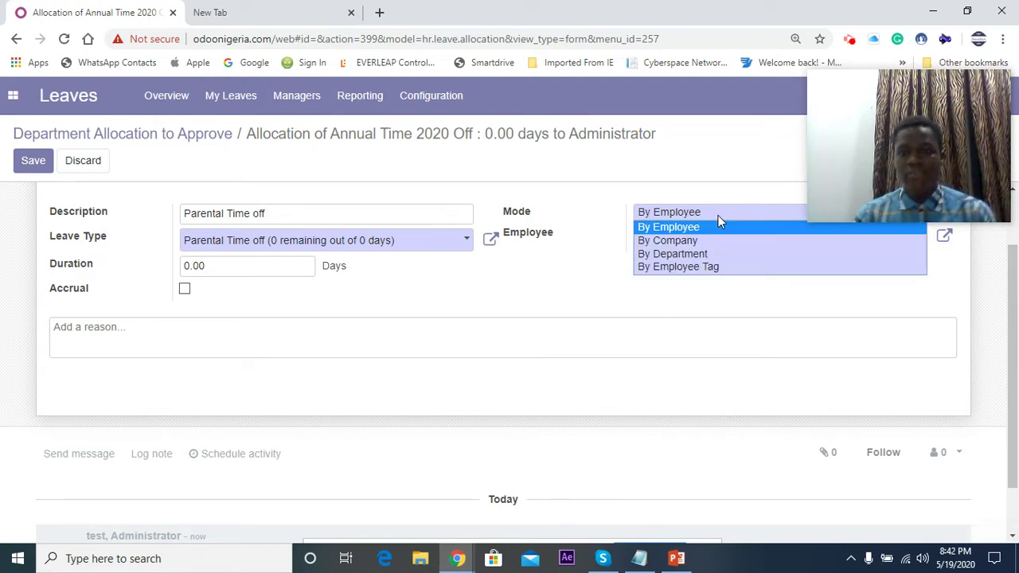
pyautogui.click(626, 307)
pyautogui.click(684, 253)
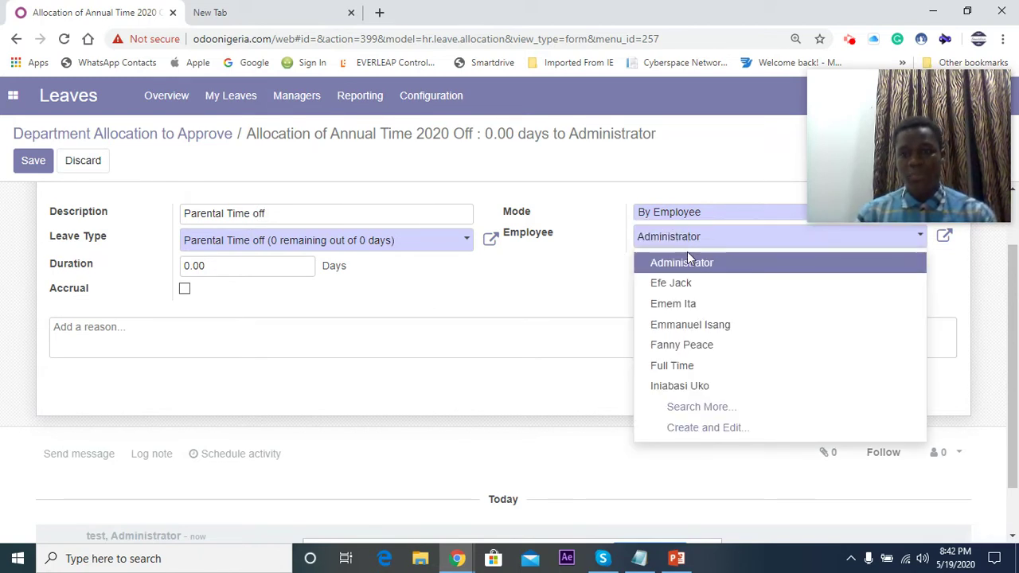
pyautogui.click(681, 218)
pyautogui.click(680, 252)
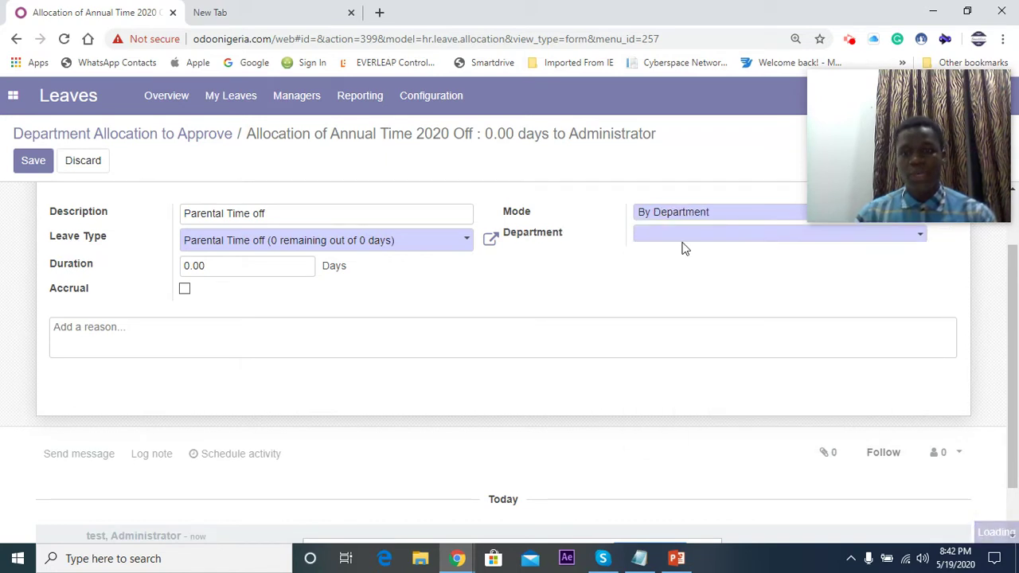
pyautogui.click(691, 232)
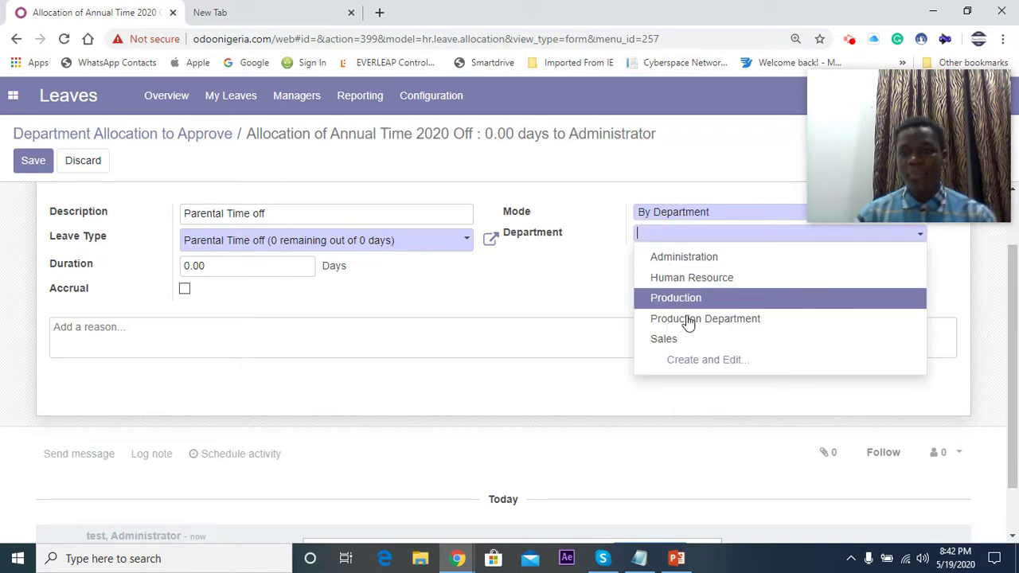
pyautogui.click(689, 214)
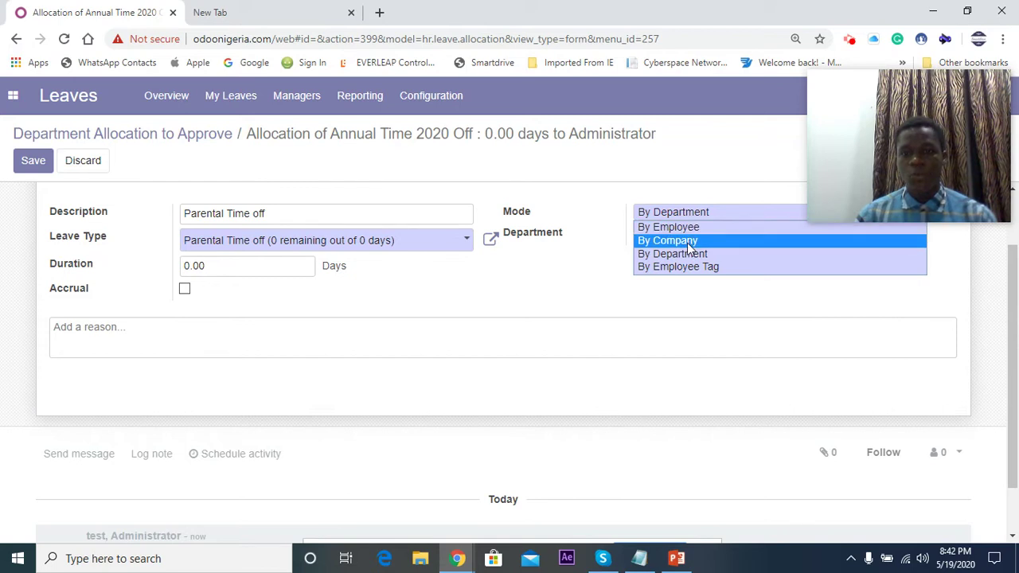
pyautogui.click(687, 243)
pyautogui.click(690, 240)
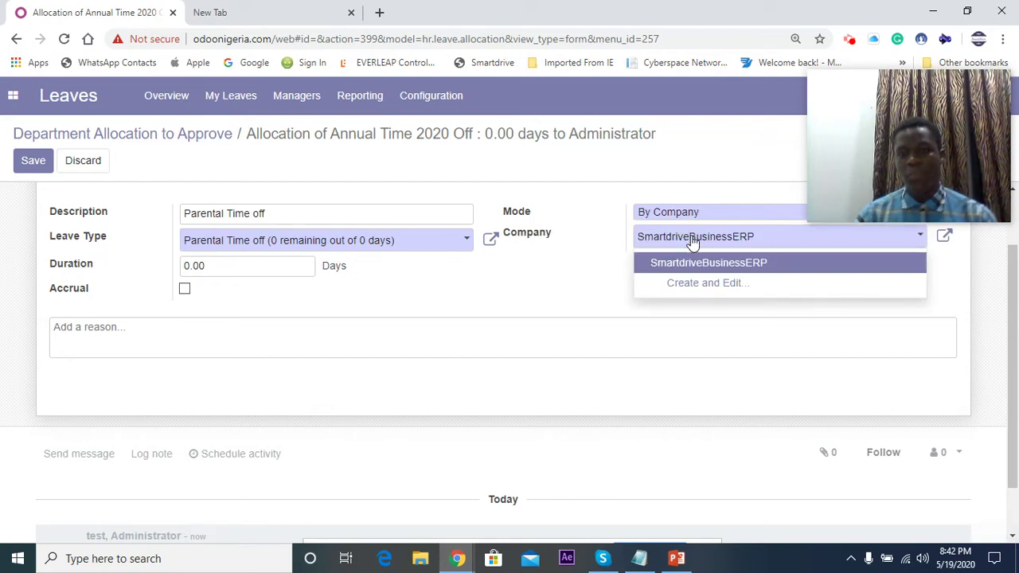
pyautogui.click(639, 255)
pyautogui.click(673, 214)
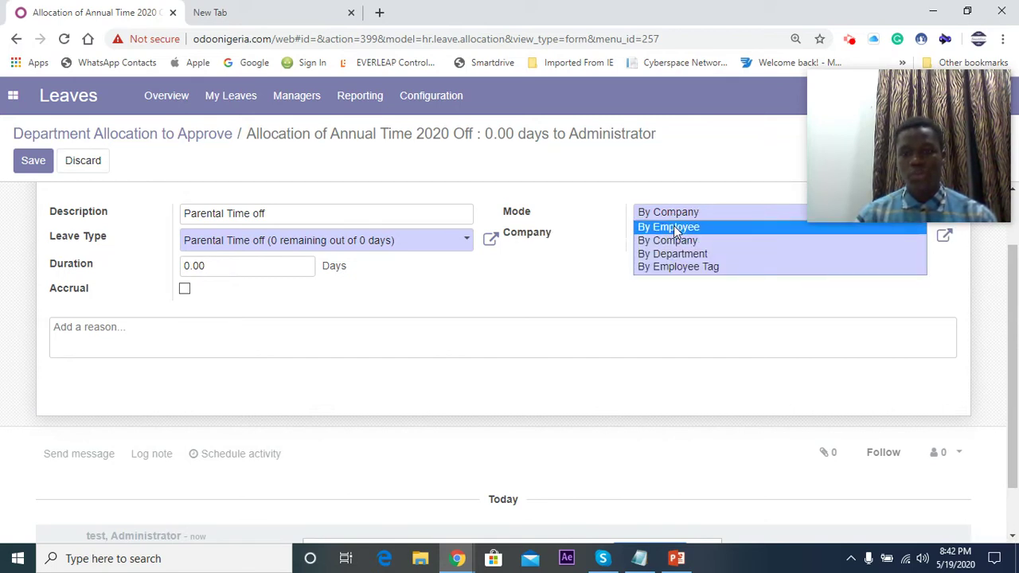
pyautogui.click(673, 226)
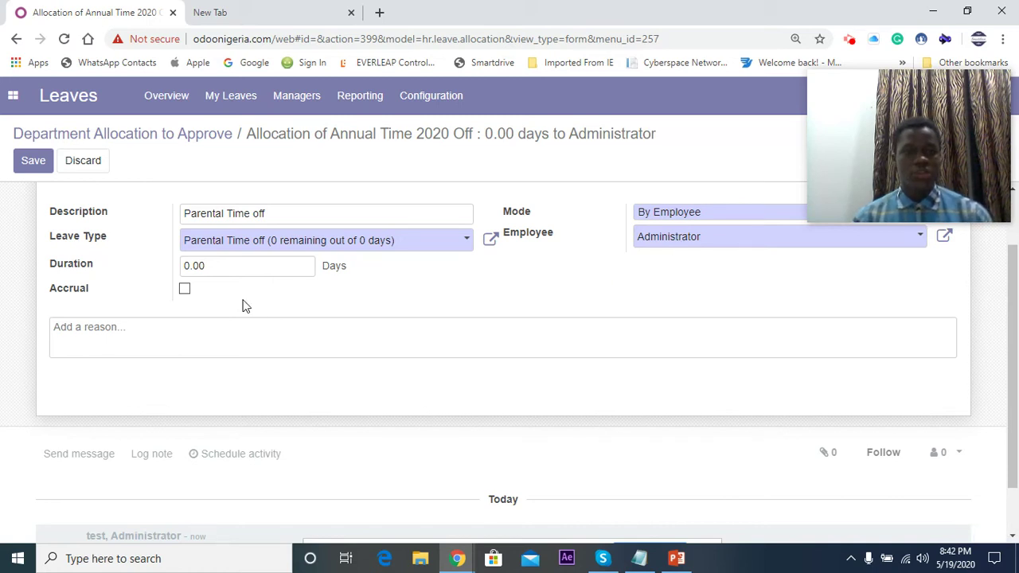
# - Set the allocation duration to 50 days and save it
pyautogui.press('BackSpace')
pyautogui.press('BackSpace')
pyautogui.press('BackSpace')
pyautogui.press('BackSpace')
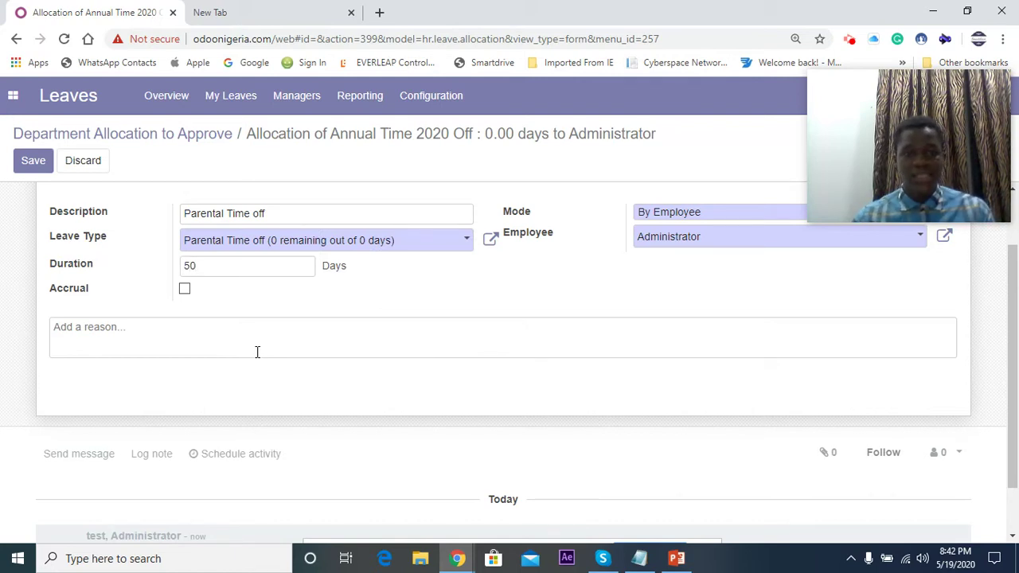
pyautogui.click(216, 350)
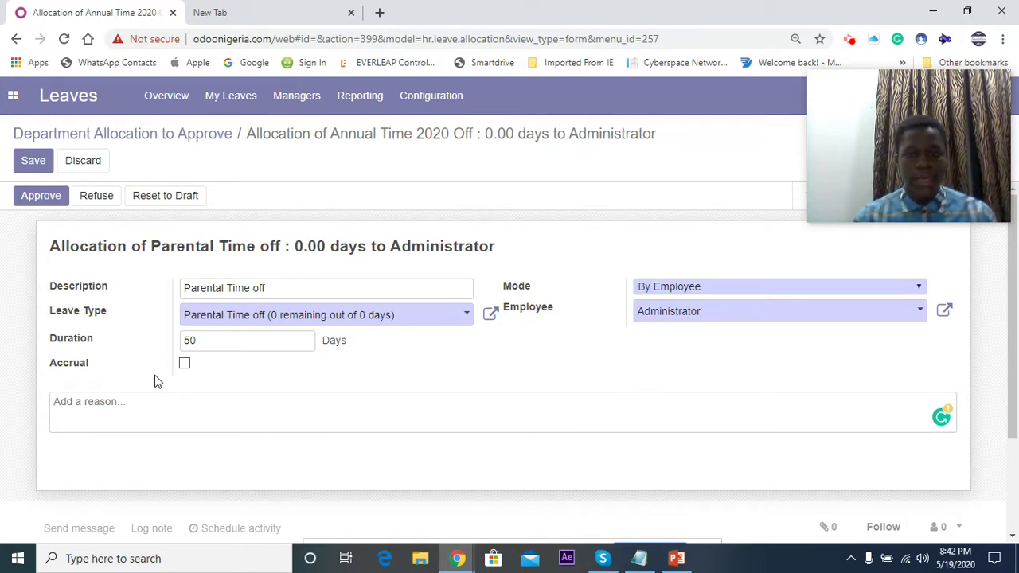
pyautogui.click(34, 168)
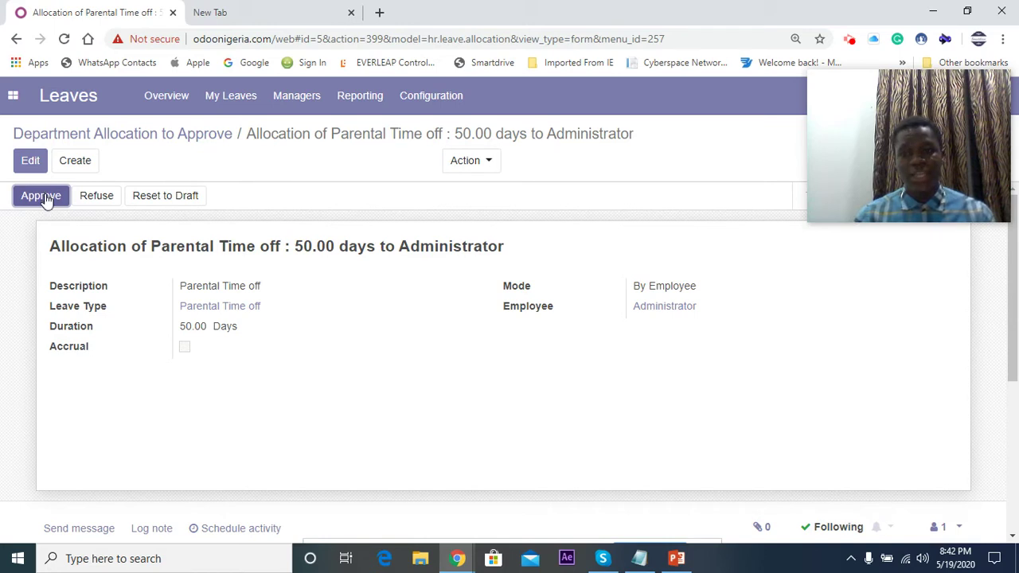
# - Approve and validate the 50-day Parental Time off allocation for Administrator
pyautogui.click(46, 199)
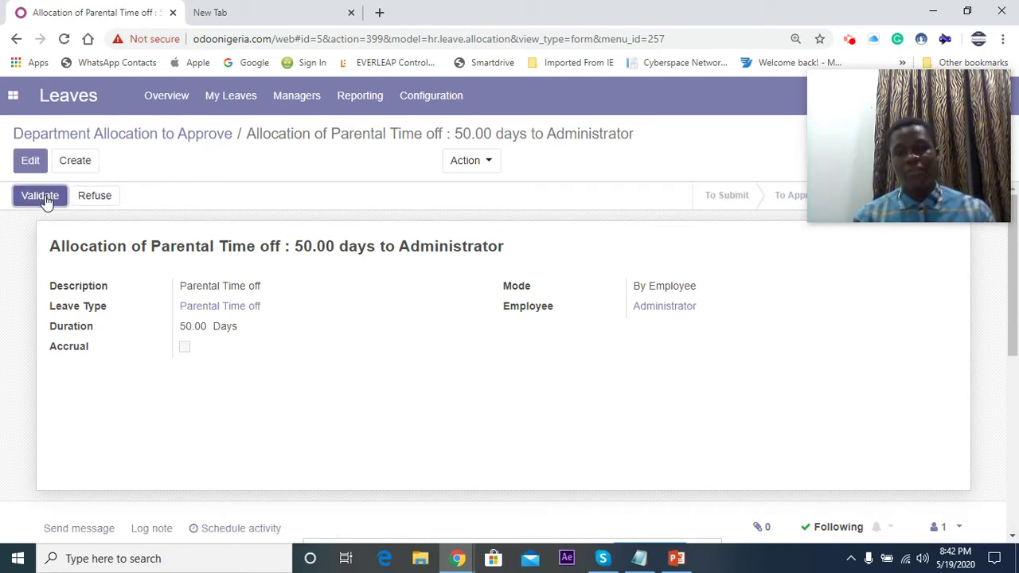
pyautogui.click(40, 196)
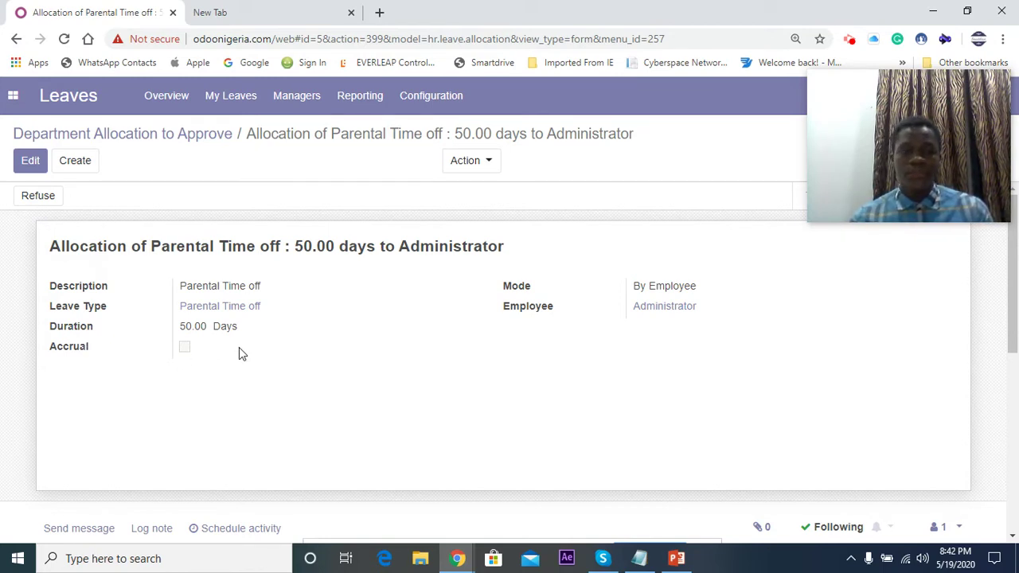
pyautogui.click(230, 109)
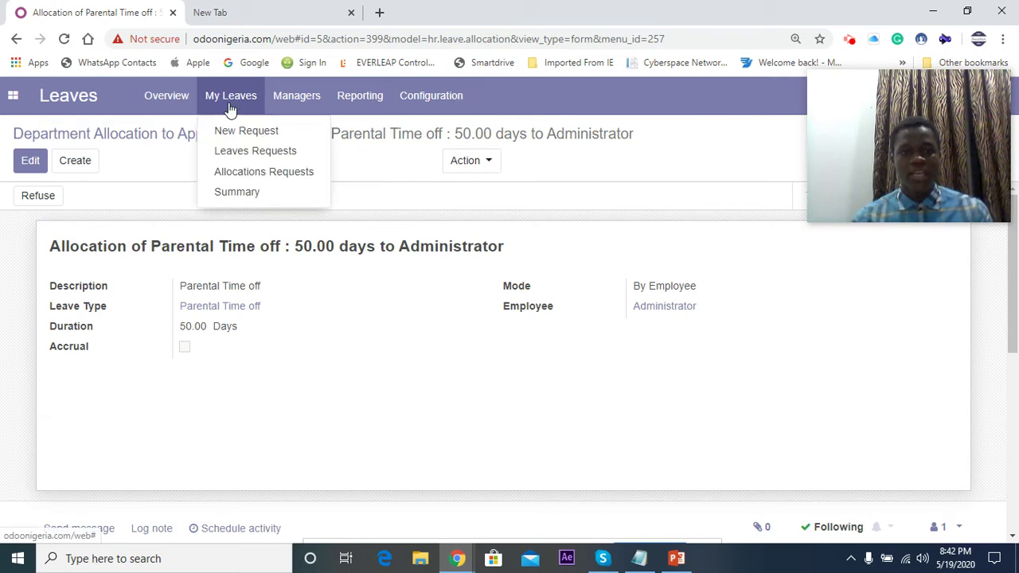
# - Start a new leave request under My Leaves with Parental Time off as the type
pyautogui.click(282, 155)
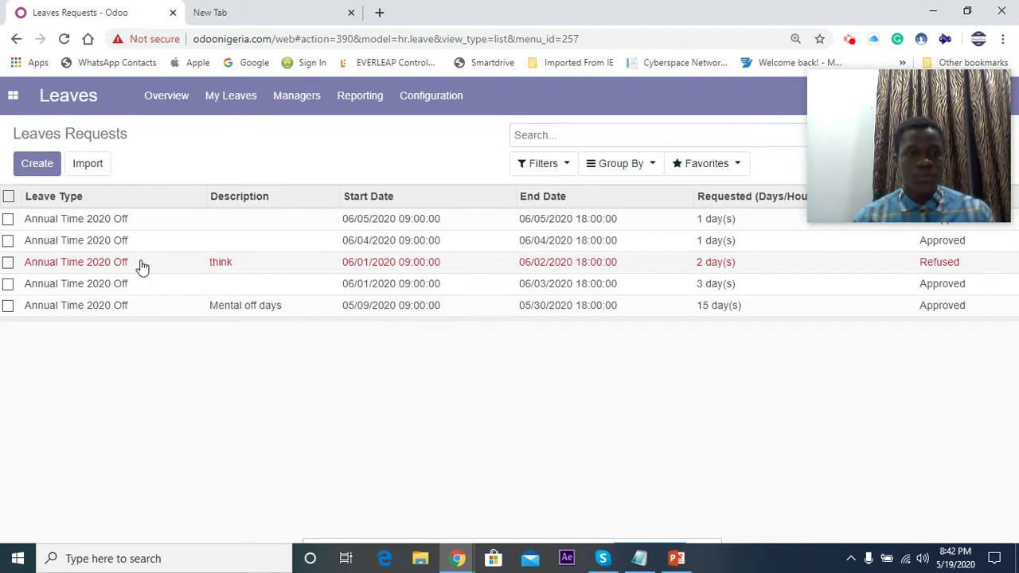
pyautogui.click(37, 166)
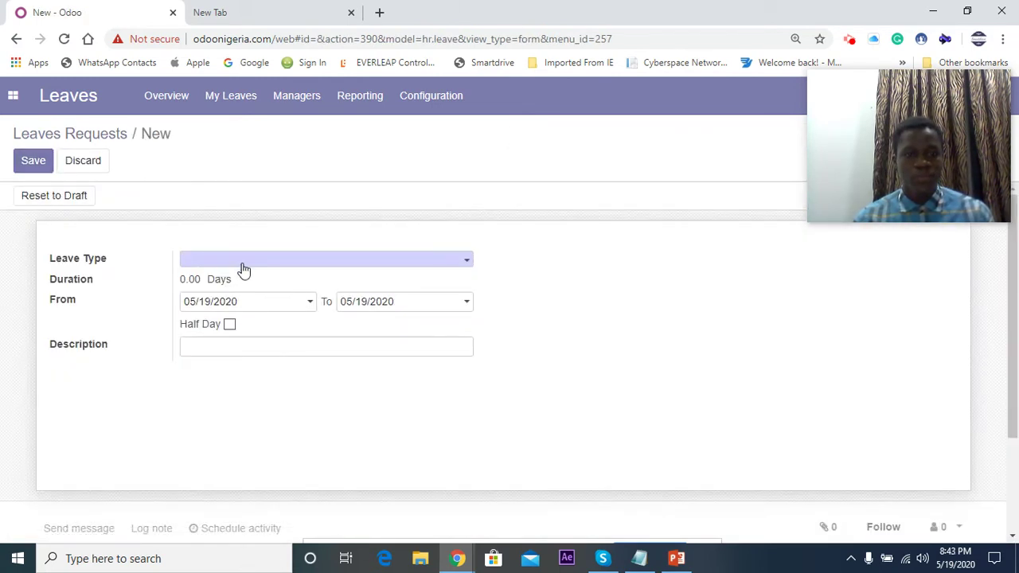
pyautogui.click(244, 268)
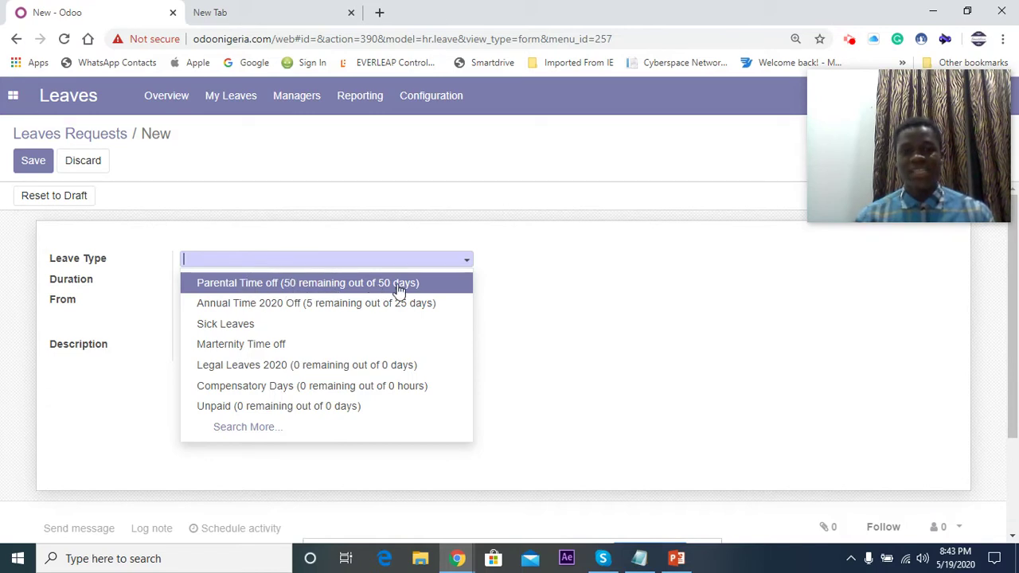
pyautogui.click(333, 285)
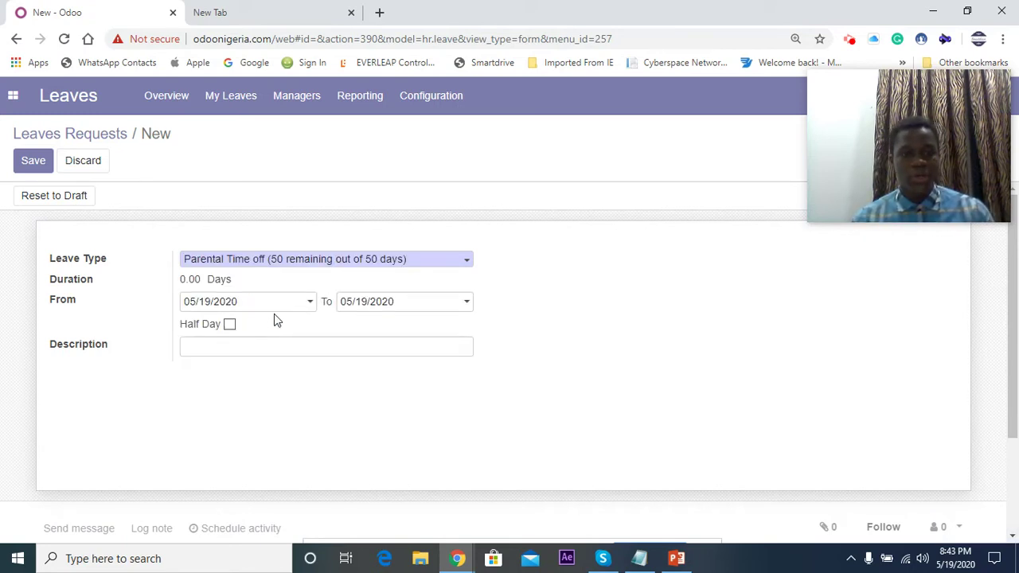
# - Set dates 05/19/2020 to 05/21/2020, describe it as 'Going home', and save
pyautogui.click(311, 305)
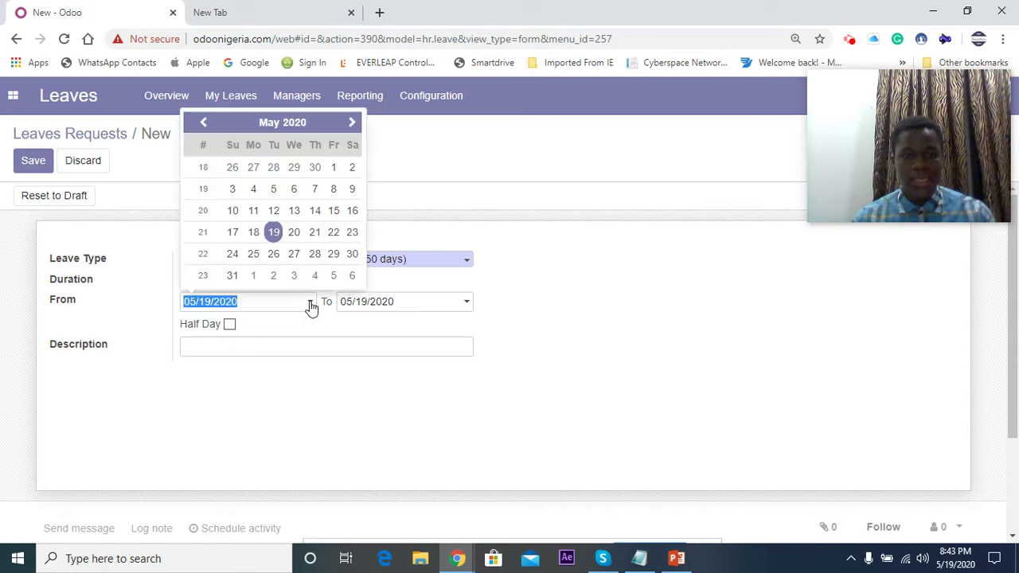
pyautogui.click(273, 231)
pyautogui.click(466, 304)
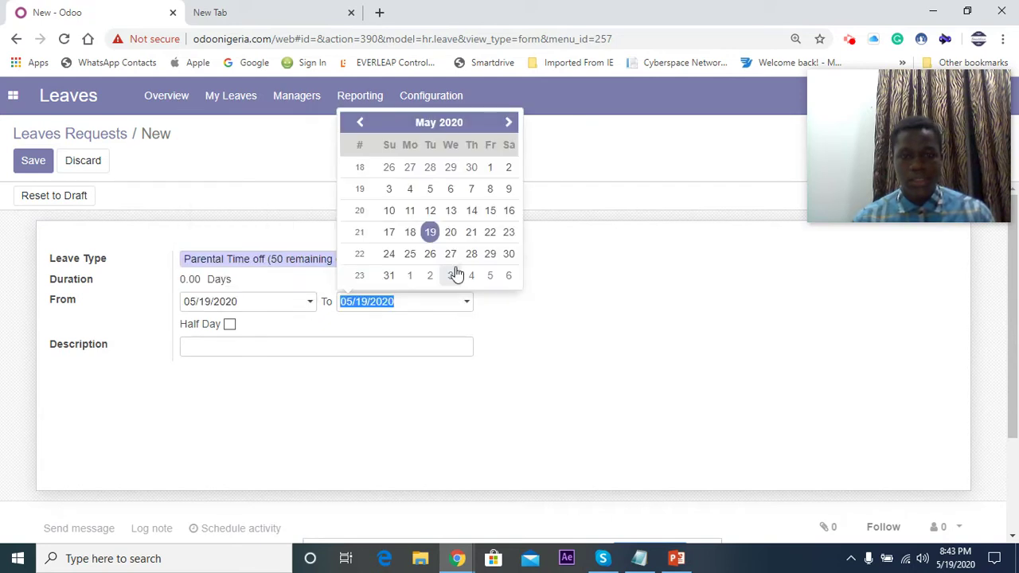
pyautogui.click(471, 239)
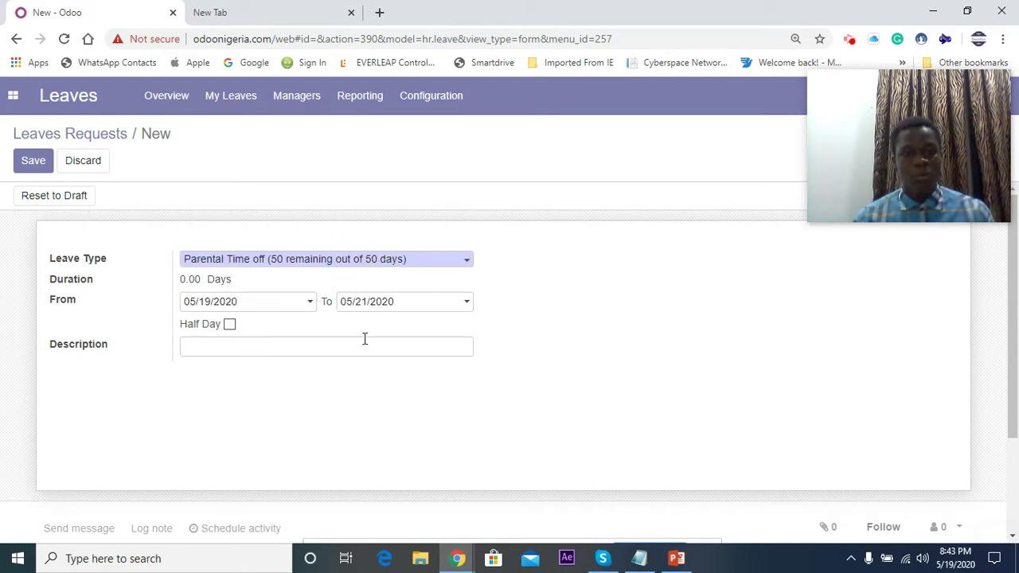
pyautogui.click(253, 347)
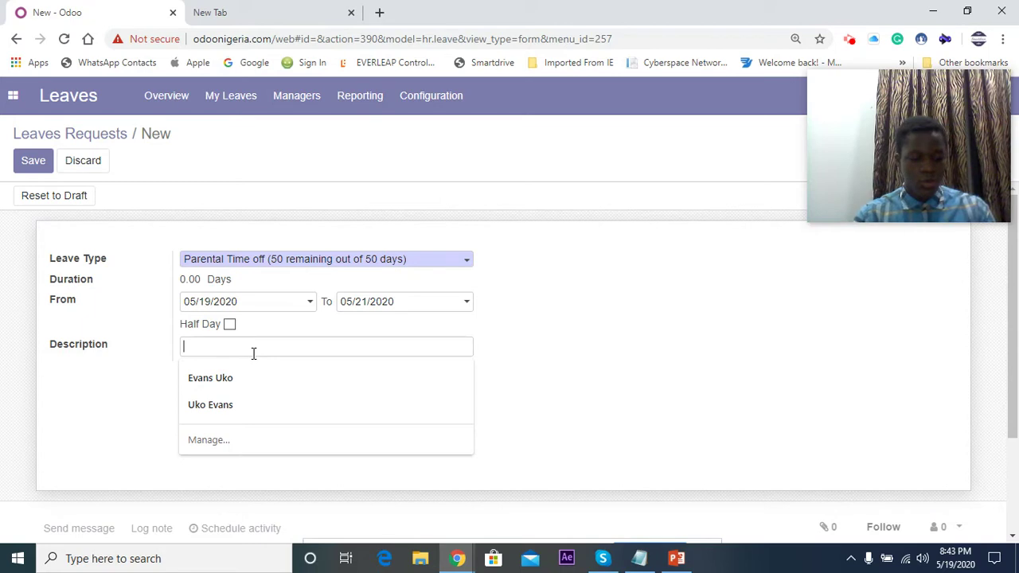
pyautogui.write('Going home')
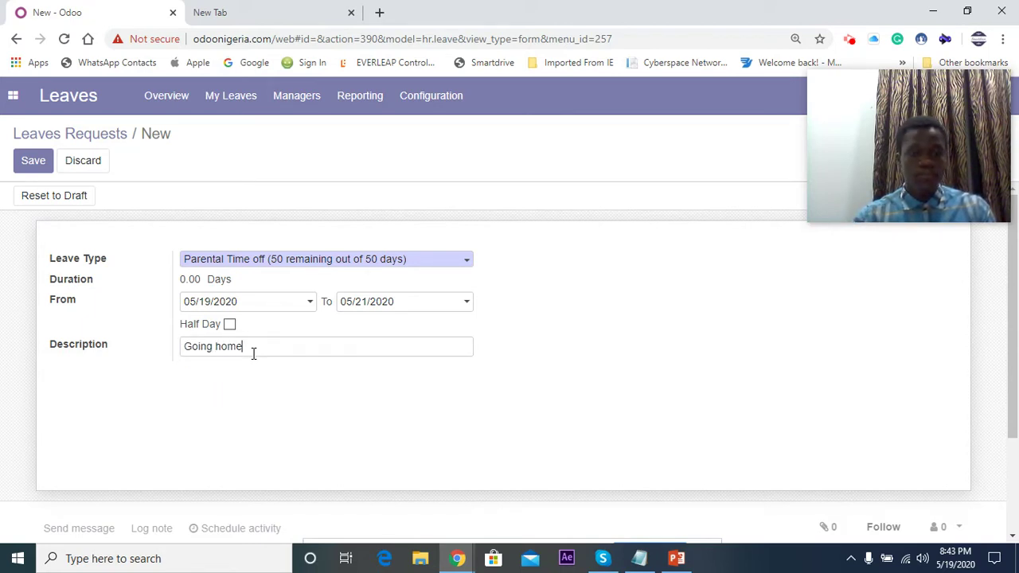
pyautogui.click(32, 162)
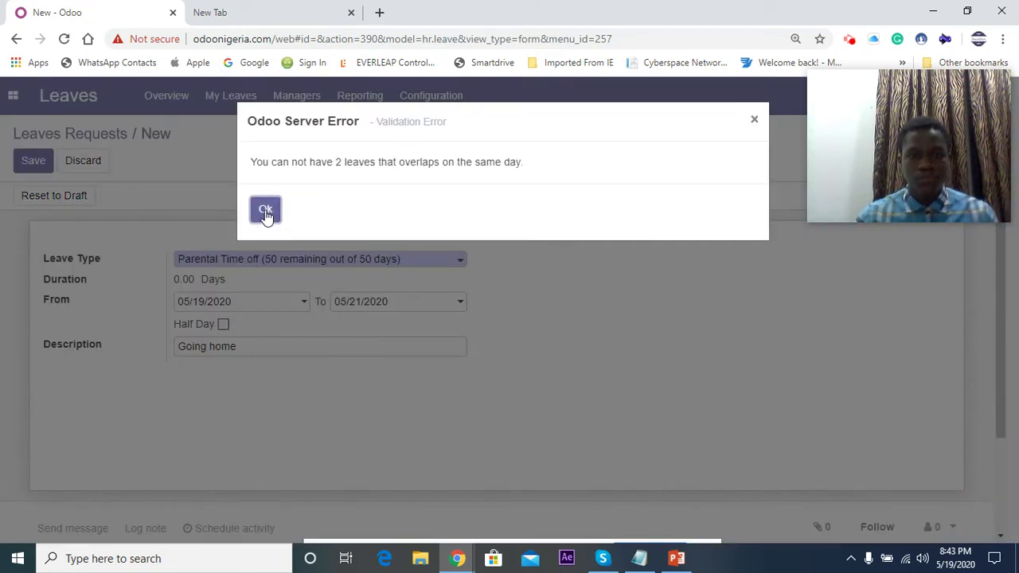
# - Dismiss the overlap error, change both From and To to 06/09/2020, and save
pyautogui.click(267, 211)
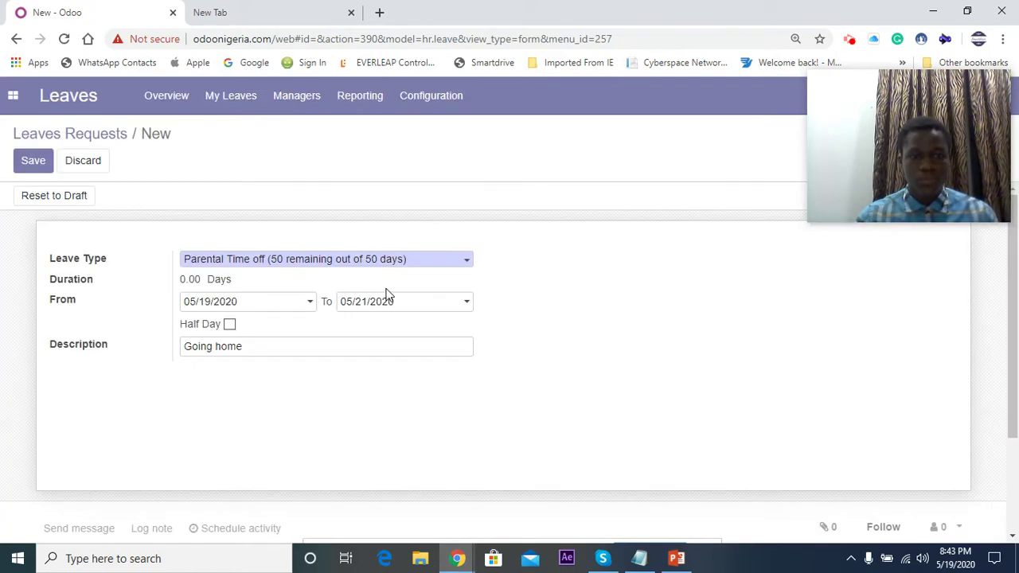
pyautogui.click(309, 310)
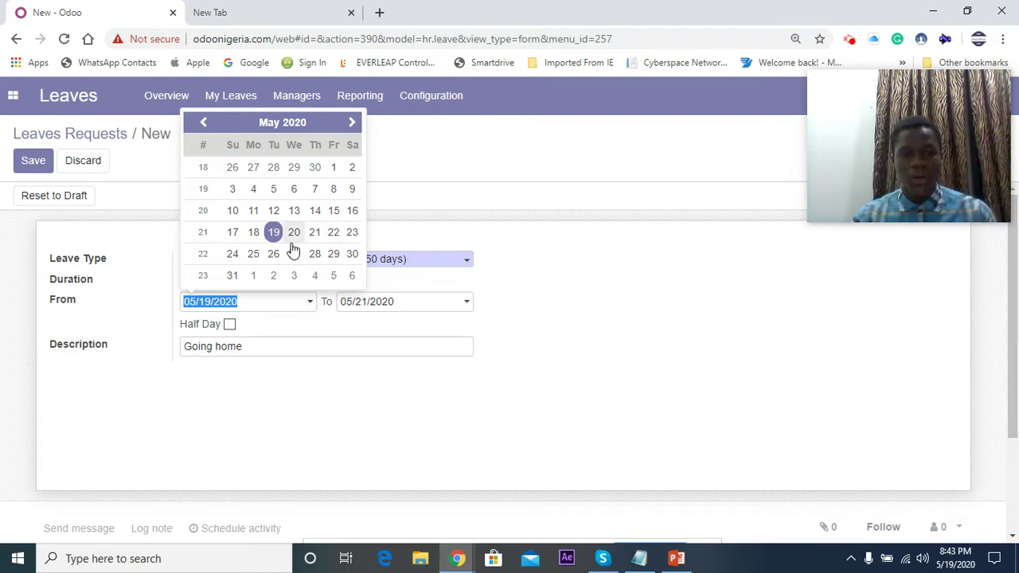
pyautogui.click(352, 123)
pyautogui.click(255, 168)
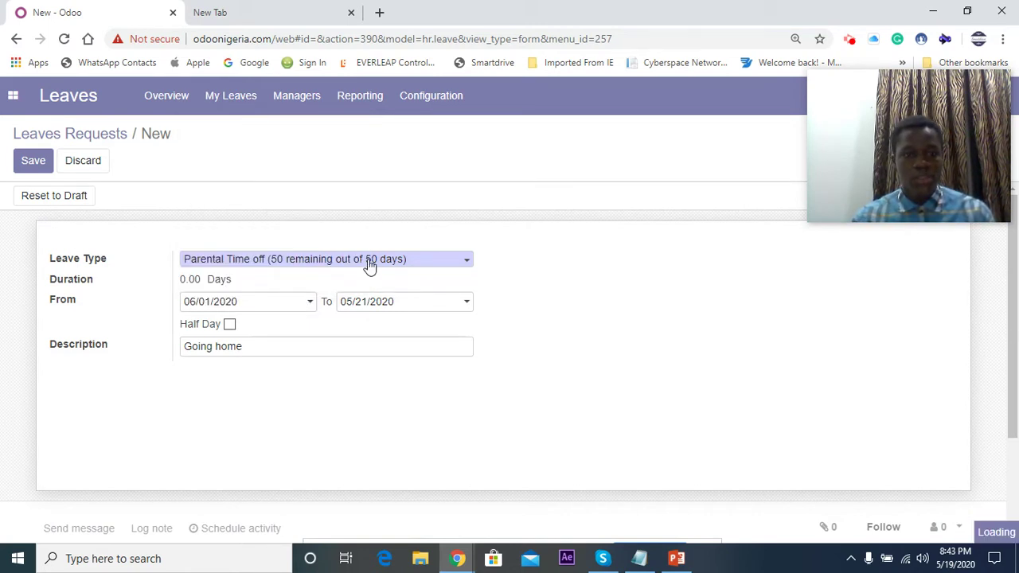
pyautogui.click(444, 302)
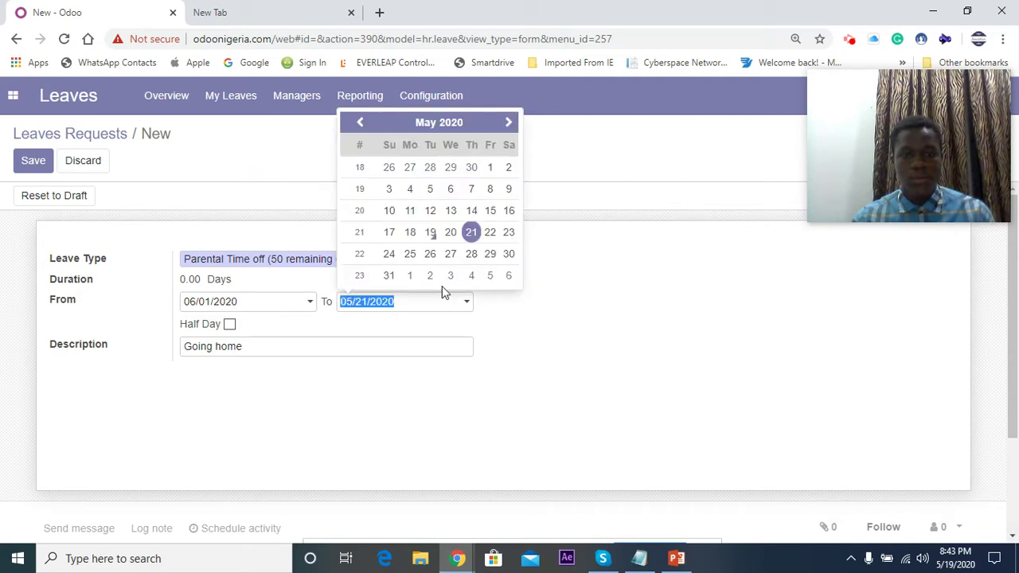
pyautogui.click(508, 123)
pyautogui.click(275, 307)
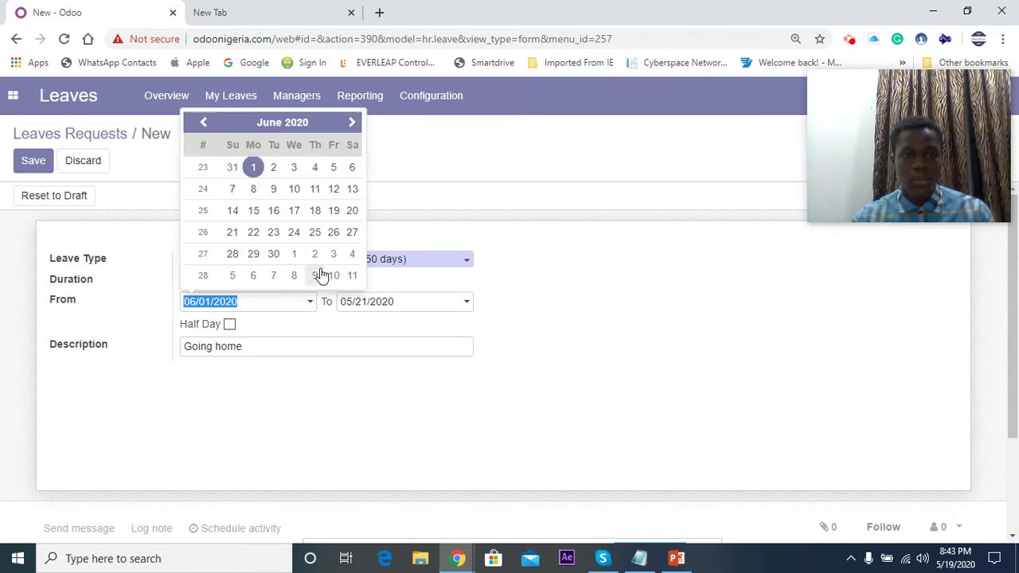
pyautogui.click(273, 191)
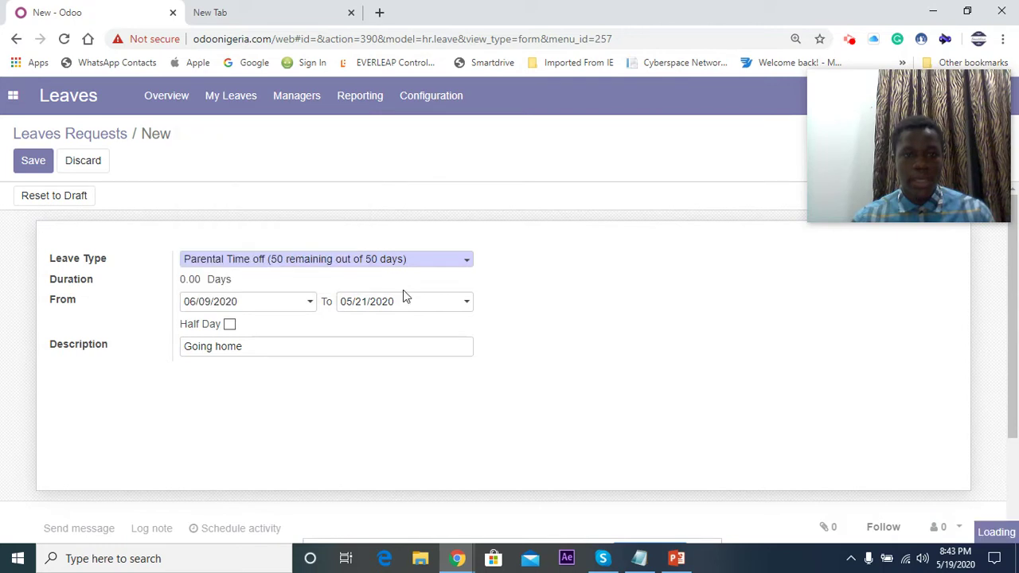
pyautogui.click(416, 302)
pyautogui.click(506, 123)
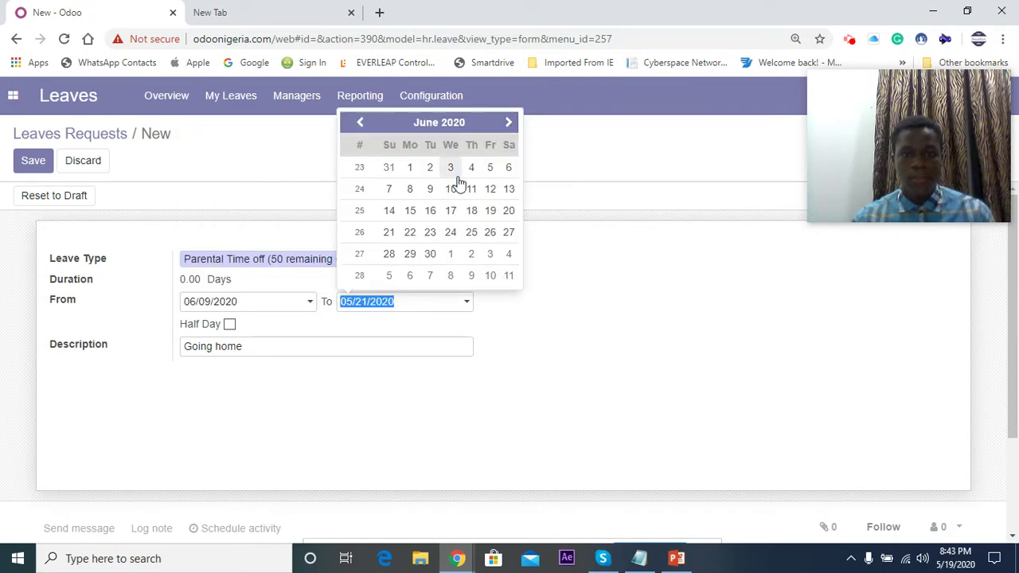
pyautogui.click(429, 189)
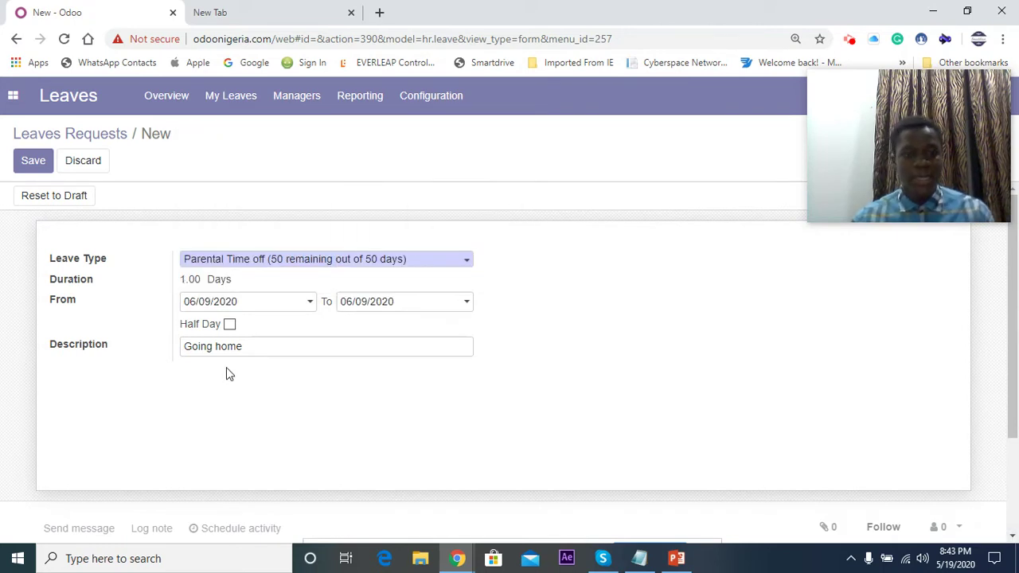
pyautogui.click(40, 163)
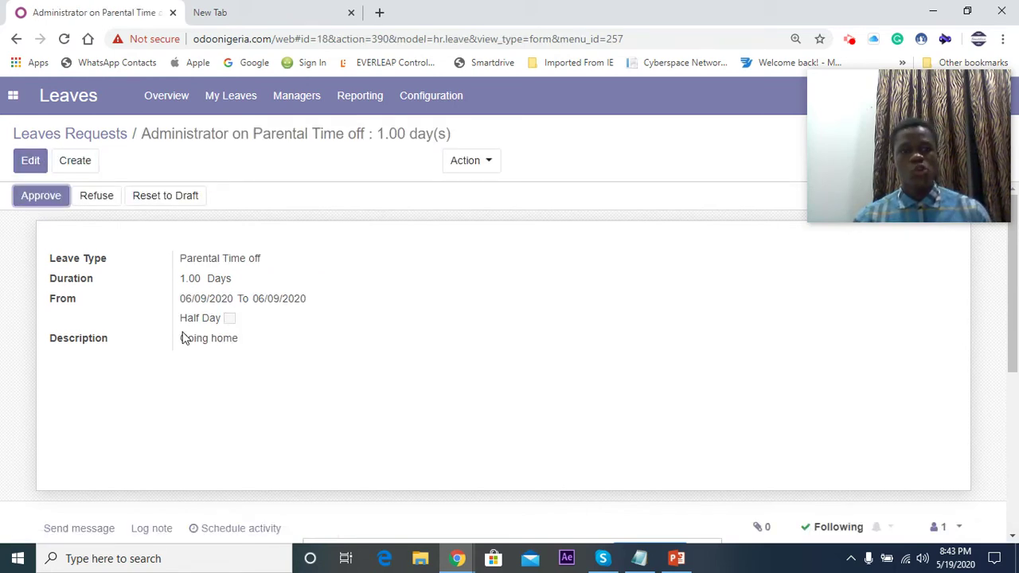
# - List leaves to approve without the My Department Leaves filter and open the Going home request
pyautogui.click(298, 99)
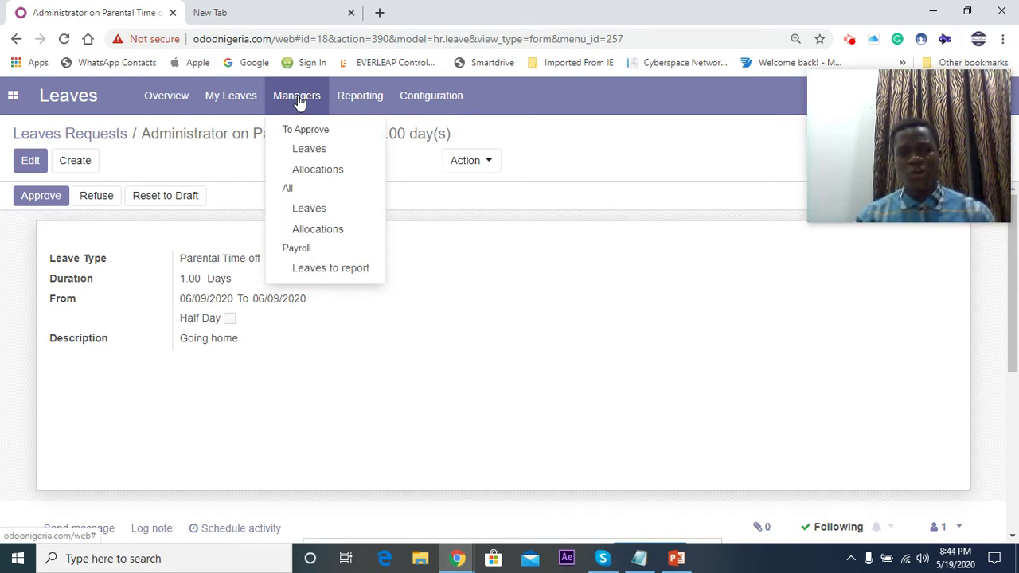
pyautogui.click(309, 149)
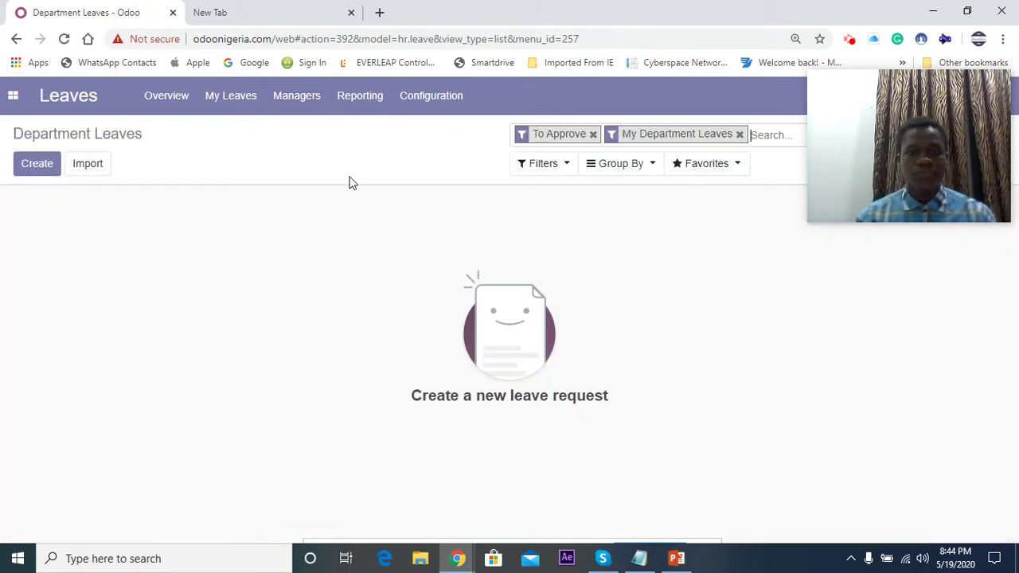
pyautogui.click(739, 135)
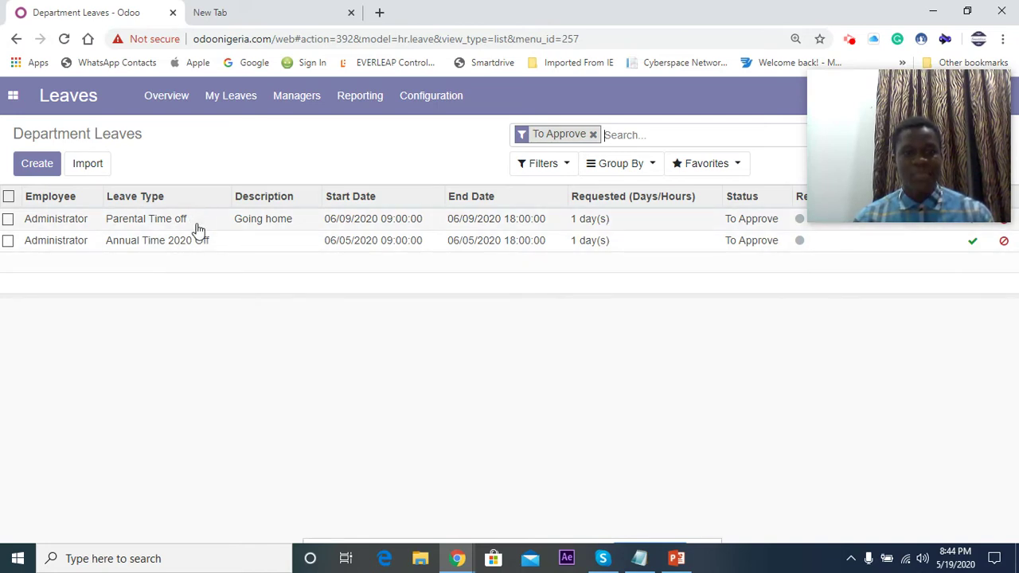
pyautogui.click(279, 227)
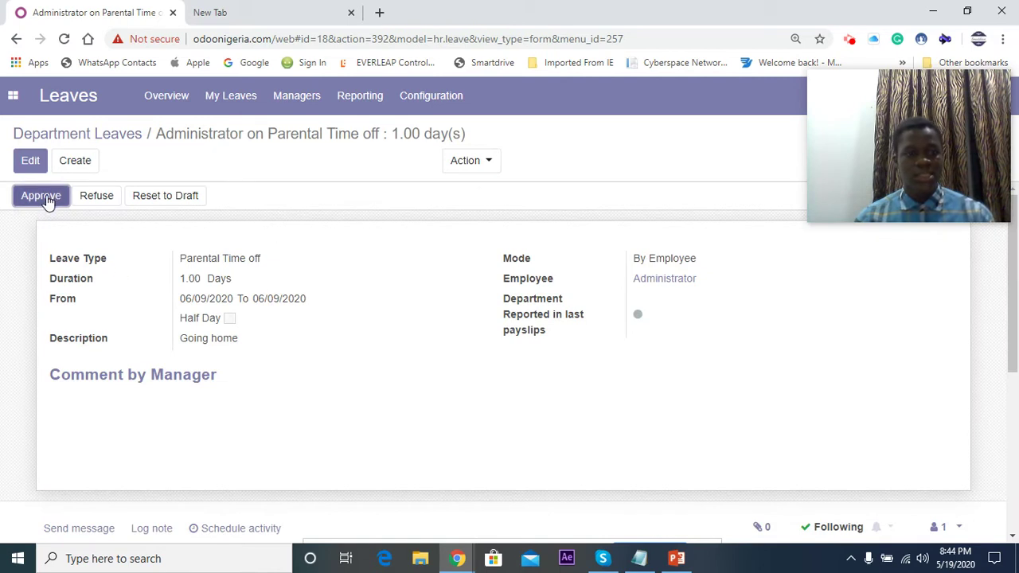
# - Approve the Going home parental leave and give it its second validation
pyautogui.click(44, 197)
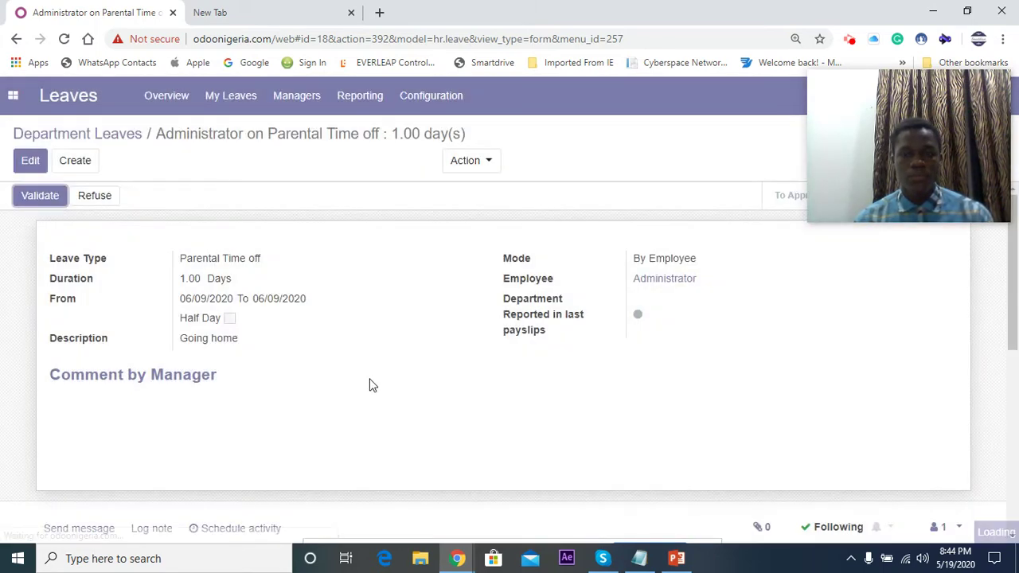
pyautogui.scroll(-10, 348, 357)
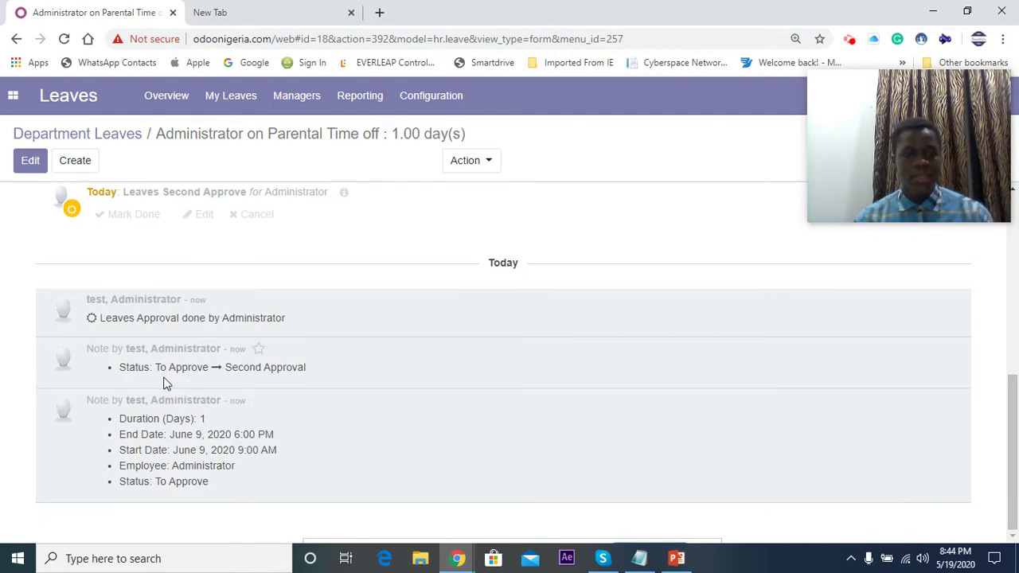
pyautogui.scroll(10, 111, 279)
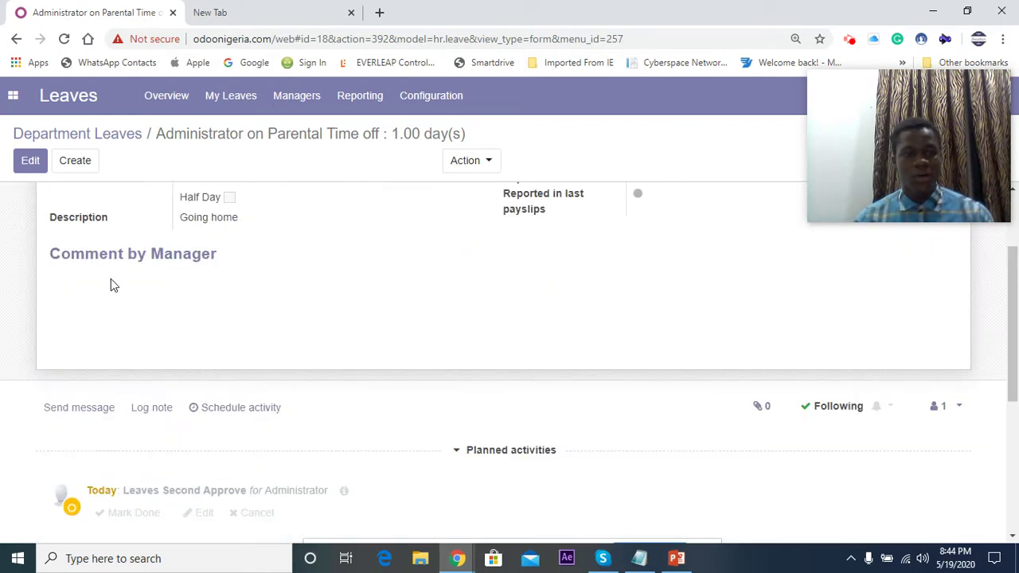
pyautogui.click(40, 196)
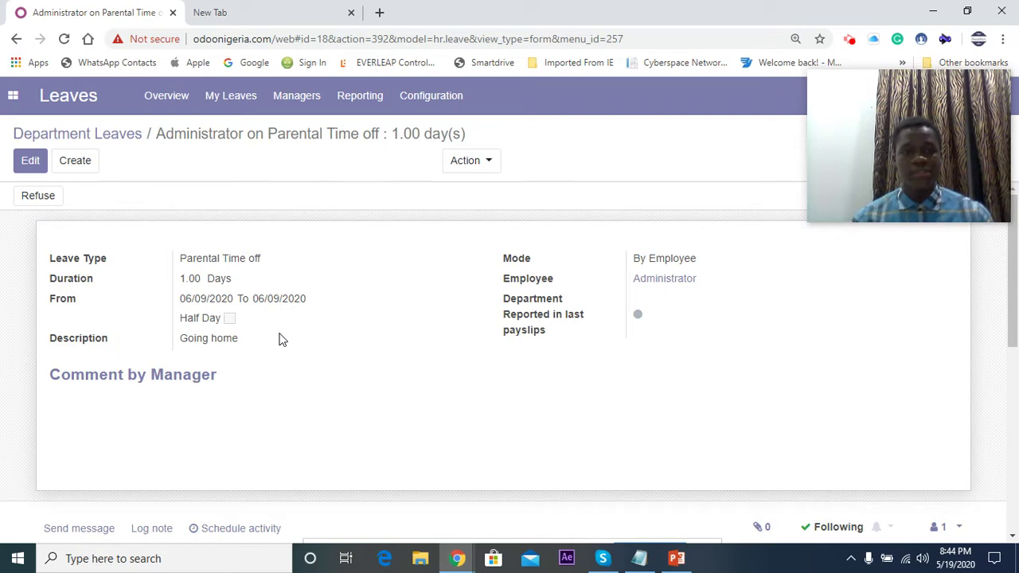
# - Open My Leaves Summary and review the Parental Time off (49 days) and Annual Time 2020 Off (5 days) groups
pyautogui.click(231, 97)
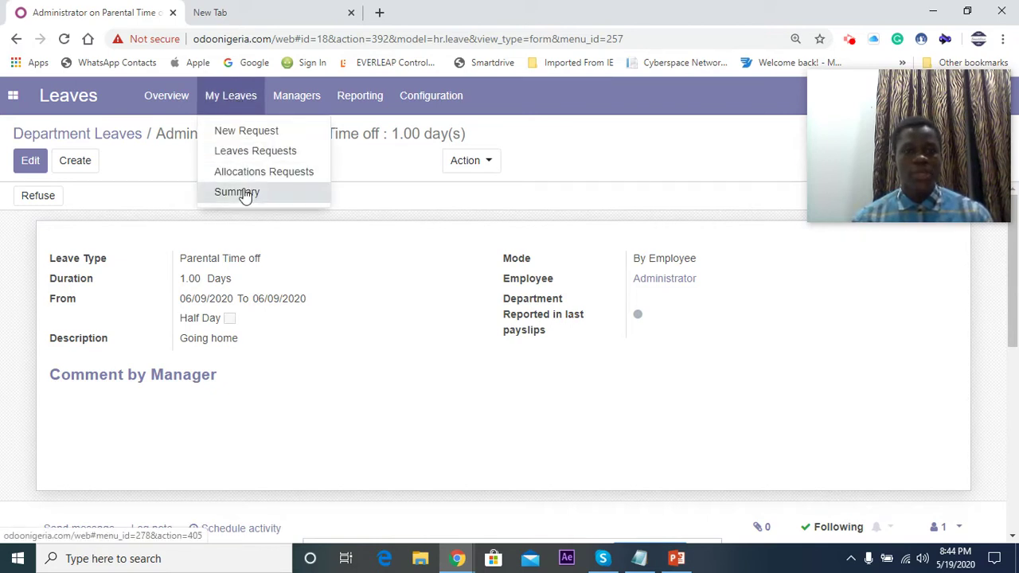
pyautogui.click(246, 193)
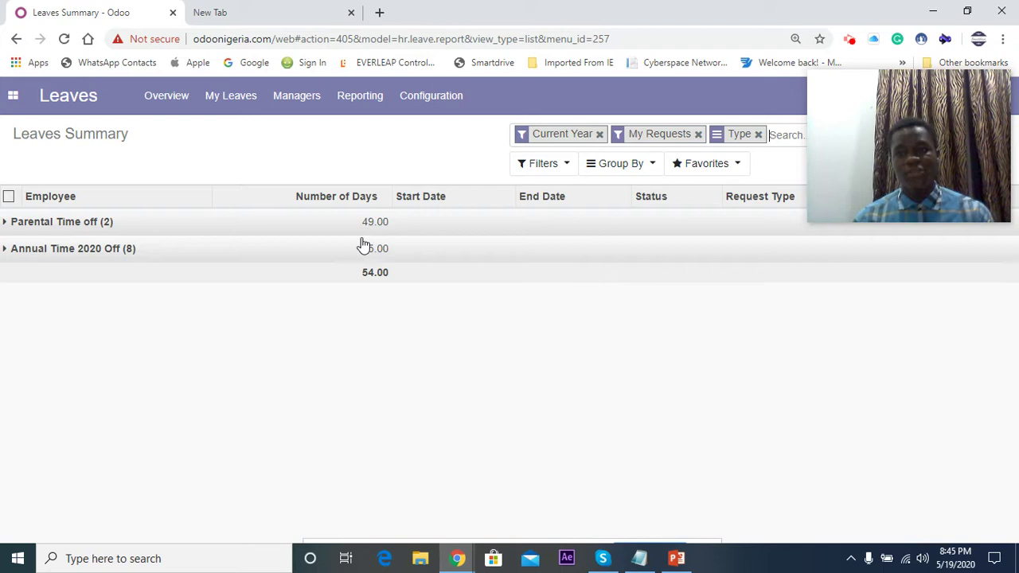
pyautogui.click(8, 226)
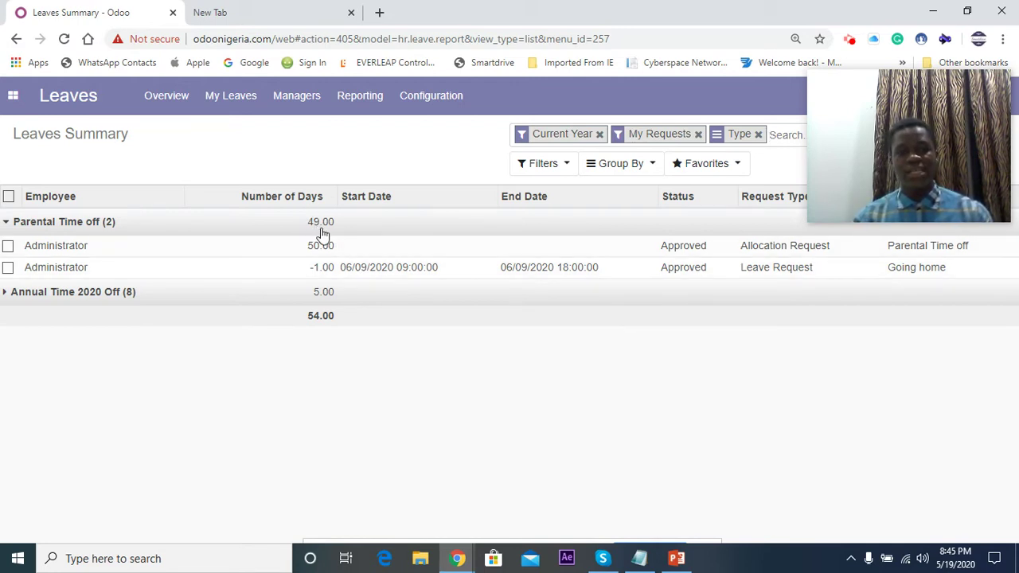
pyautogui.click(12, 225)
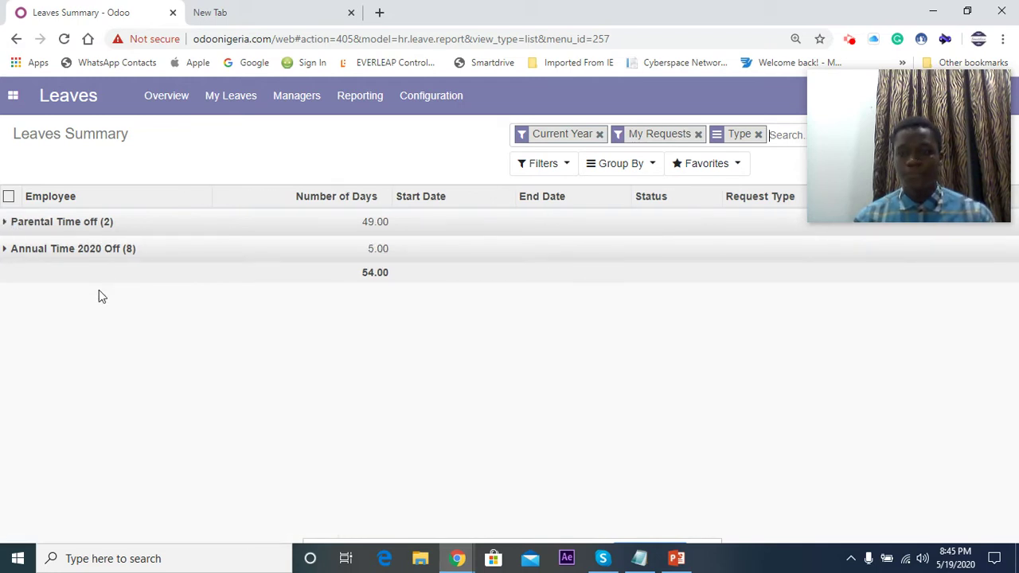
pyautogui.click(6, 252)
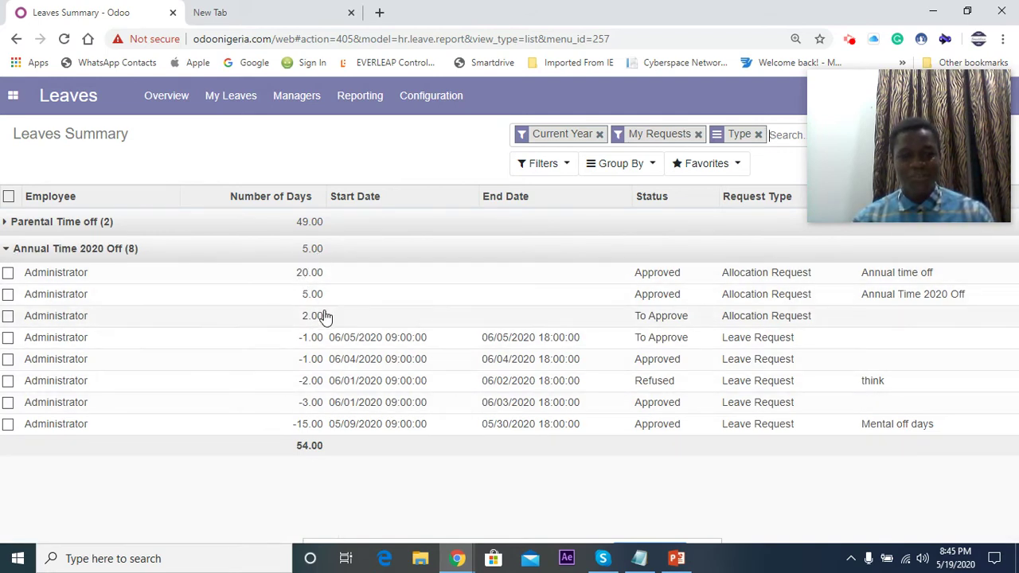
pyautogui.click(7, 250)
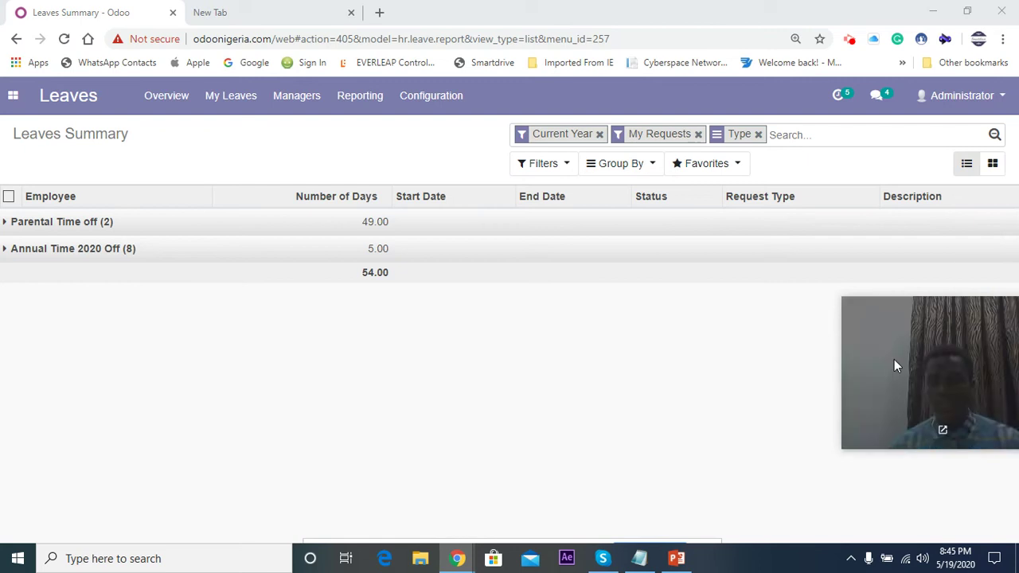
# - Switch the Leaves Summary to Kanban cards grouped by leave type and look through them
pyautogui.click(993, 164)
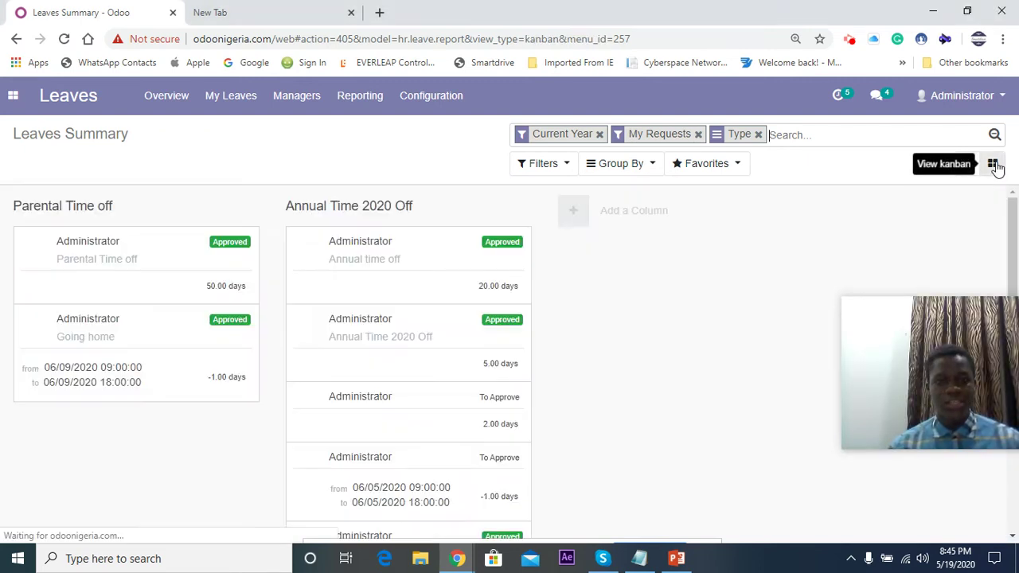
pyautogui.scroll(-5, 384, 396)
pyautogui.scroll(3, 384, 396)
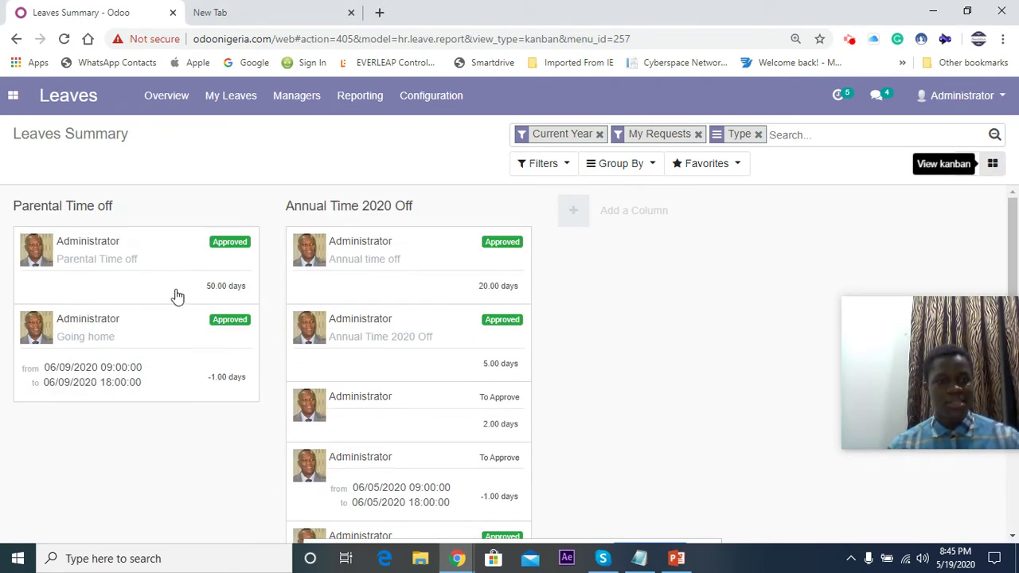
pyautogui.scroll(-4, 329, 353)
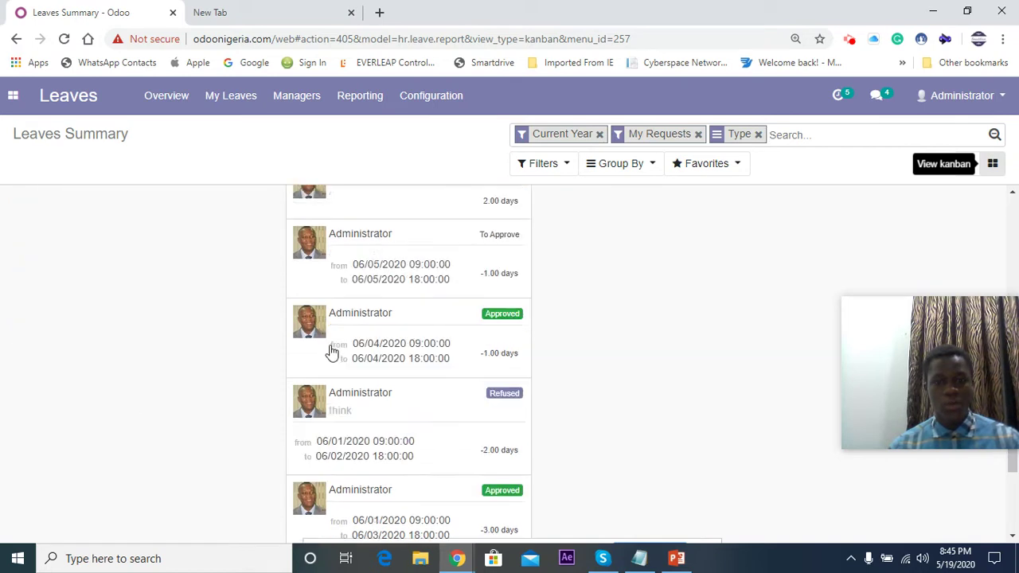
pyautogui.scroll(4, 407, 409)
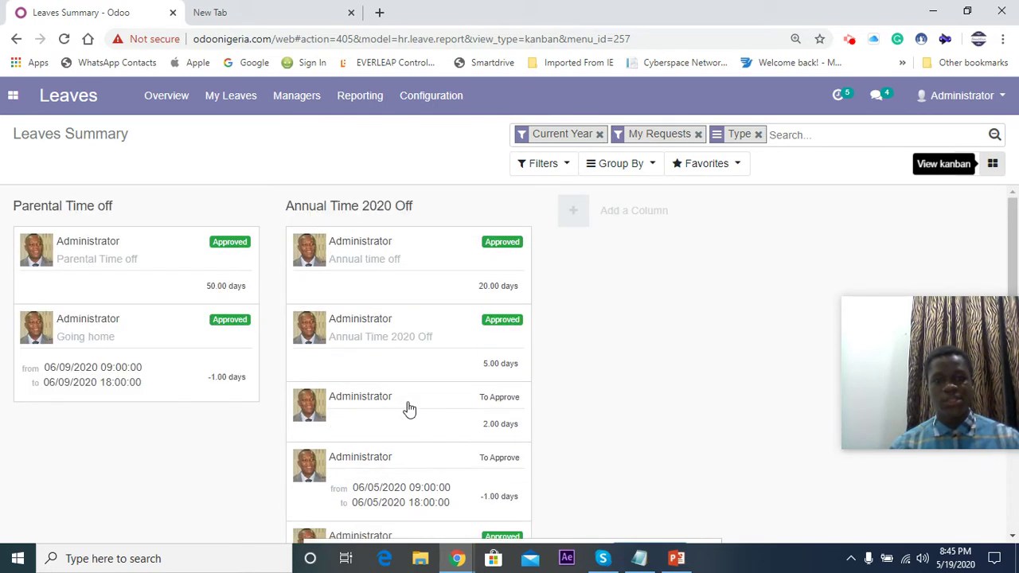
pyautogui.moveTo(879, 300); pyautogui.dragTo(857, 291)
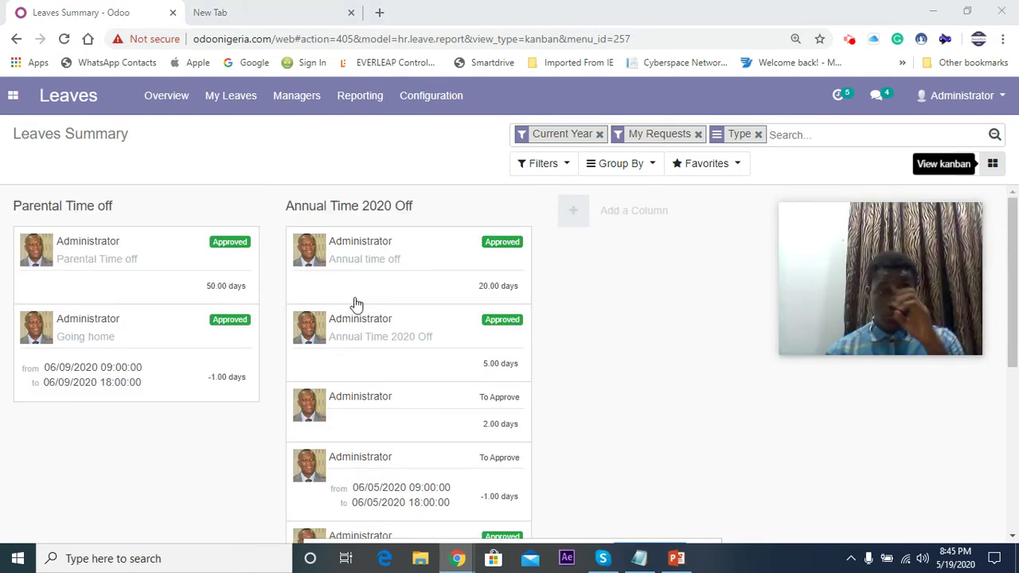
# - Bring up the Managers leave menu
pyautogui.click(253, 99)
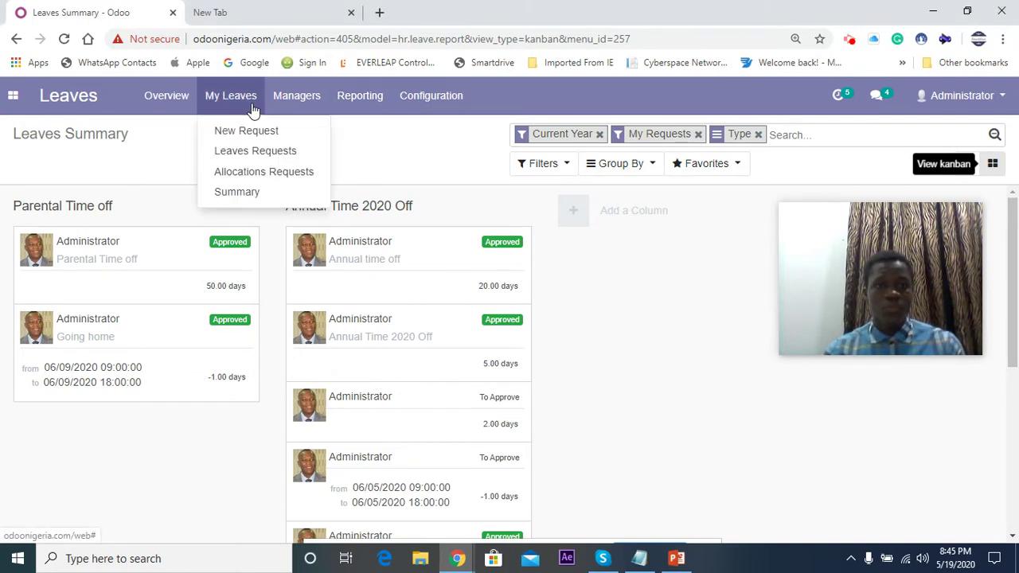
pyautogui.click(295, 101)
pyautogui.click(294, 101)
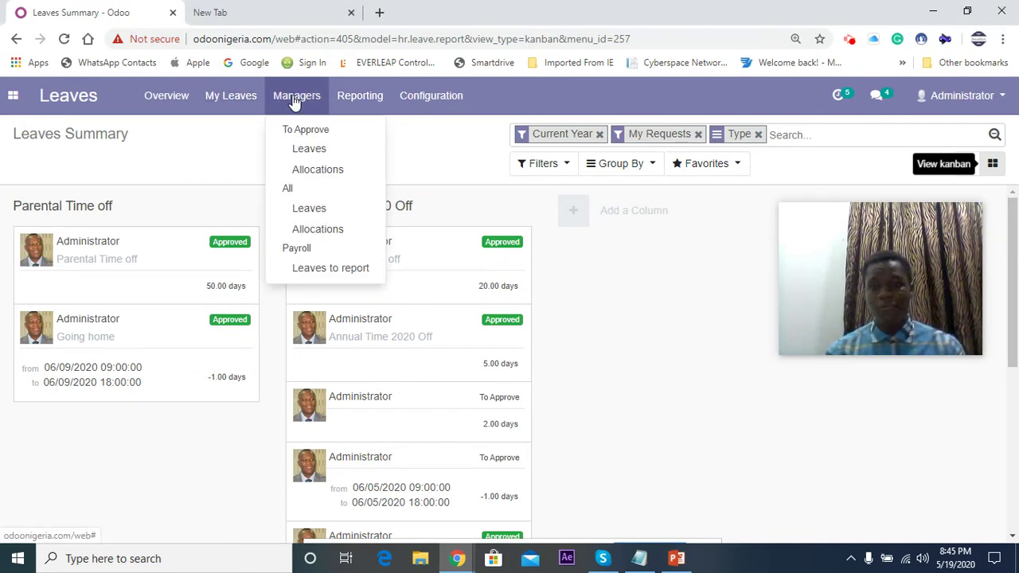
# - Open Payroll's Leaves to report list and remove the To Report in Payslip filter
pyautogui.click(310, 268)
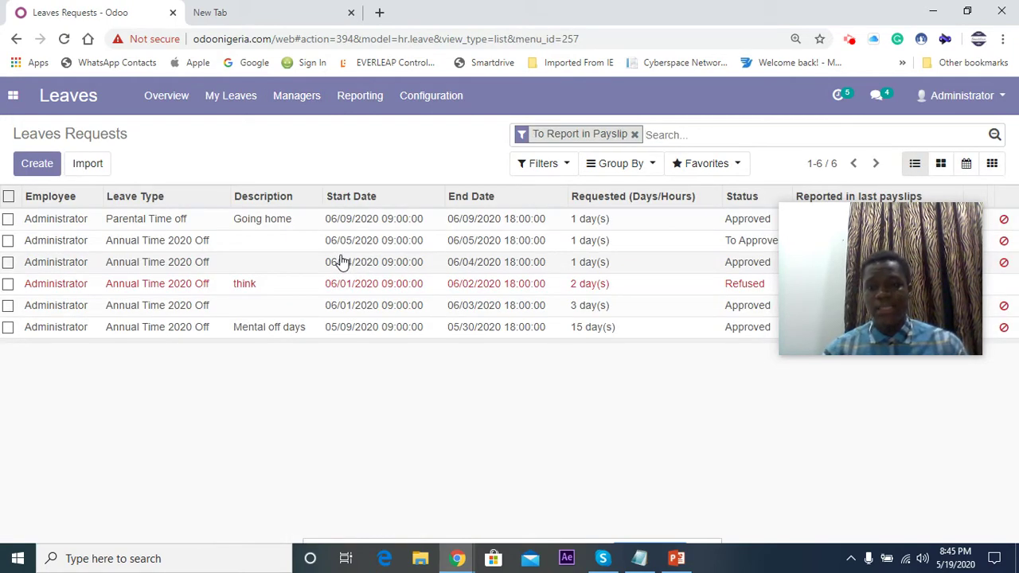
pyautogui.click(634, 134)
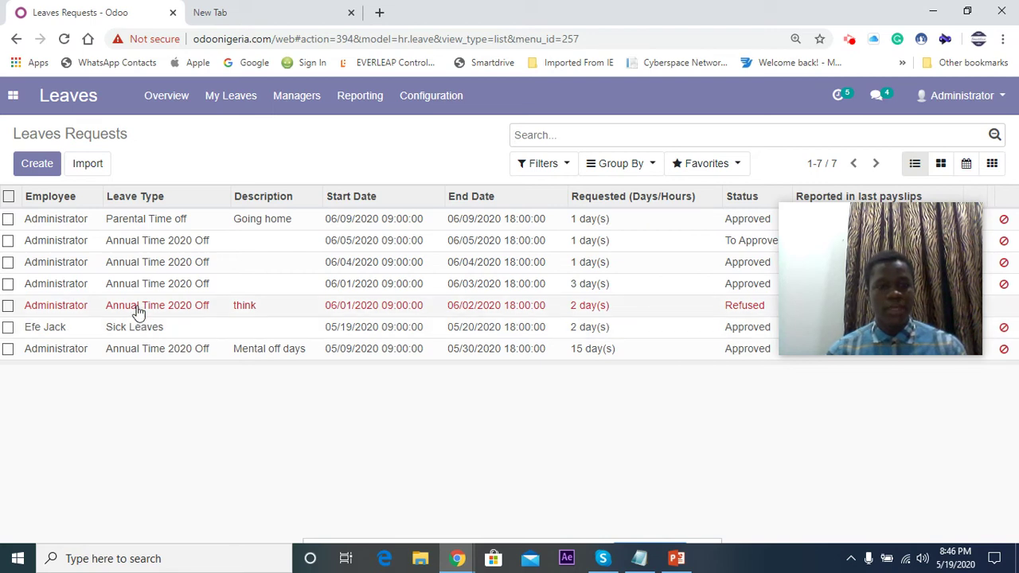
pyautogui.click(917, 261)
pyautogui.moveTo(917, 260); pyautogui.dragTo(734, 444)
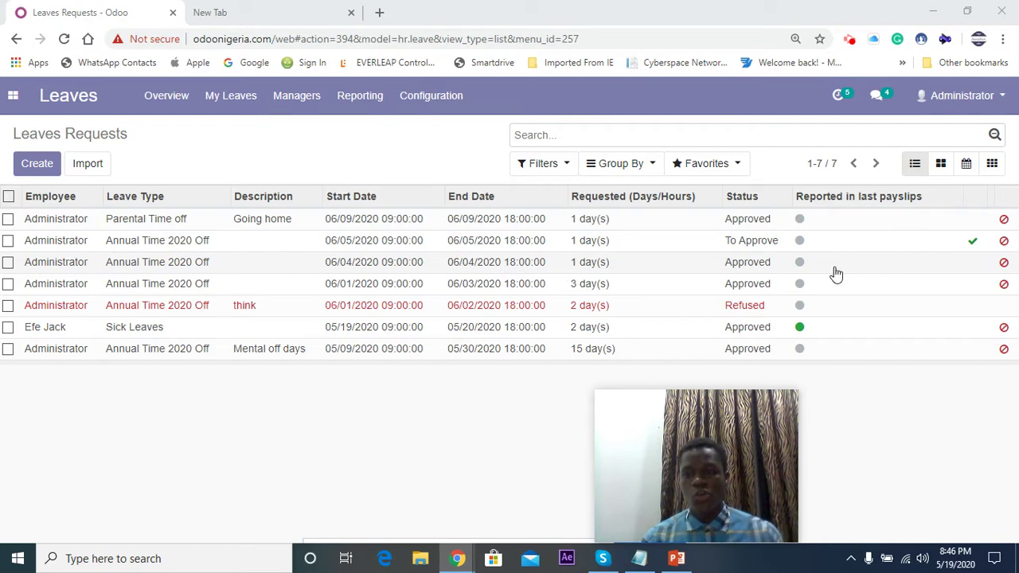
# - Show all seven leave requests as Kanban cards
pyautogui.click(939, 163)
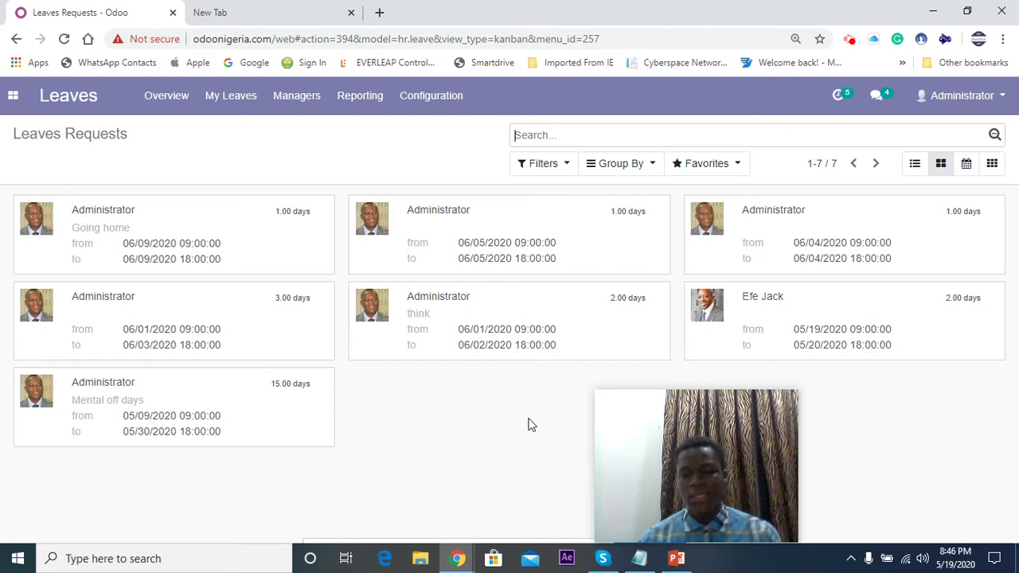
pyautogui.moveTo(690, 442)
pyautogui.moveTo(691, 435); pyautogui.dragTo(778, 297)
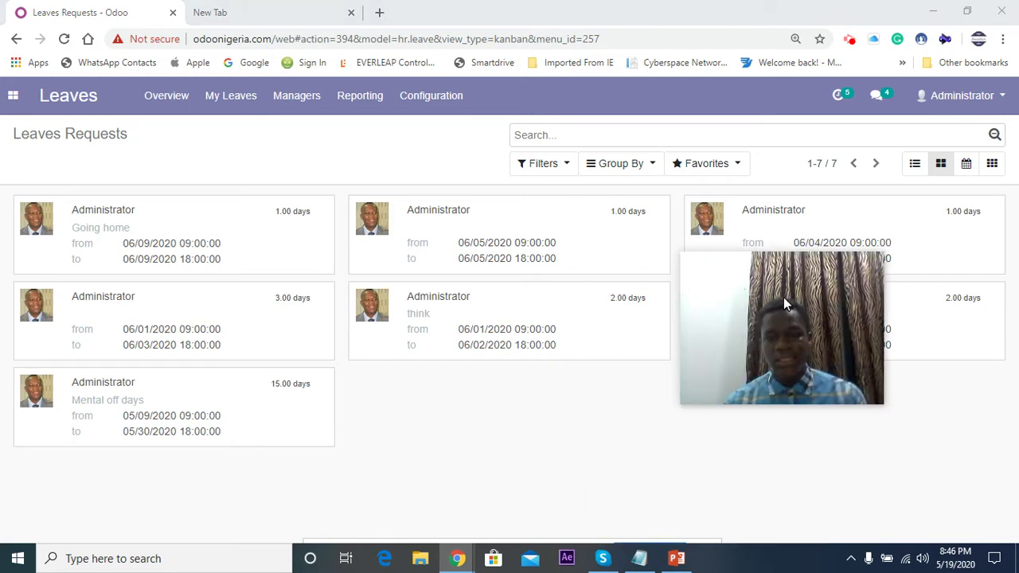
pyautogui.click(232, 97)
# - Filter the May 2020 All Leaves calendar to Administrator only, unticking the other employee
pyautogui.click(190, 96)
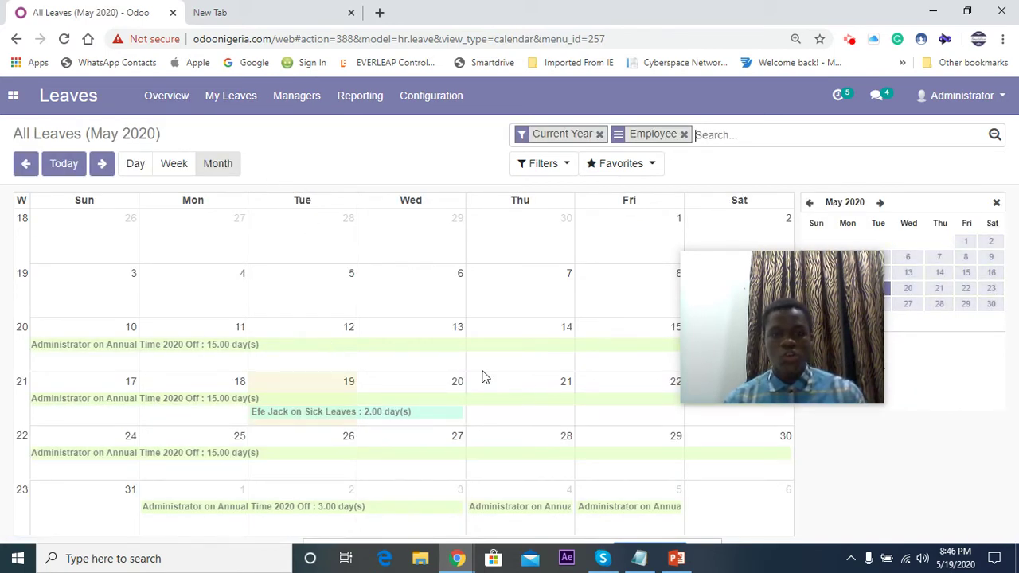
pyautogui.moveTo(784, 320); pyautogui.dragTo(880, 161)
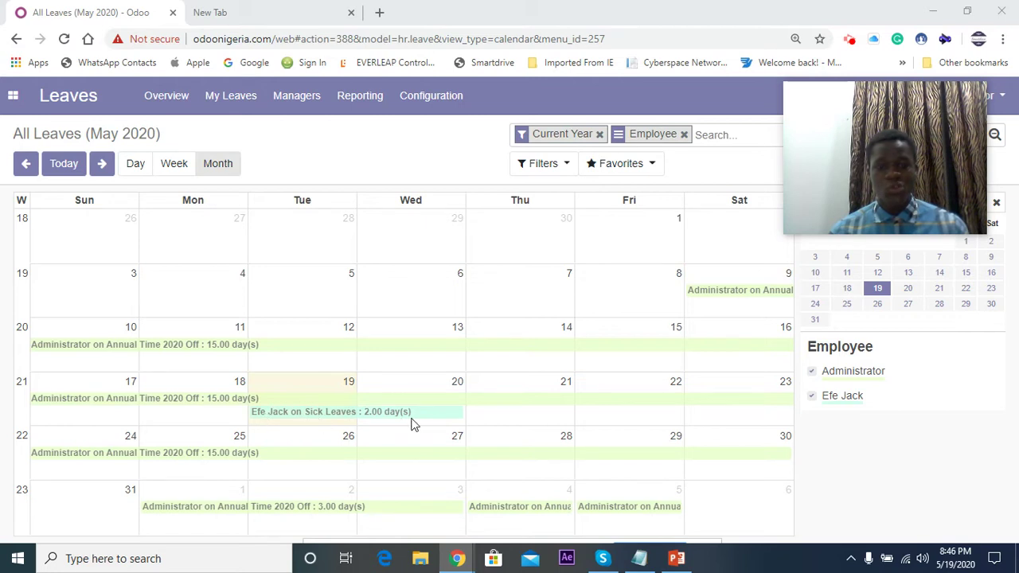
pyautogui.click(813, 372)
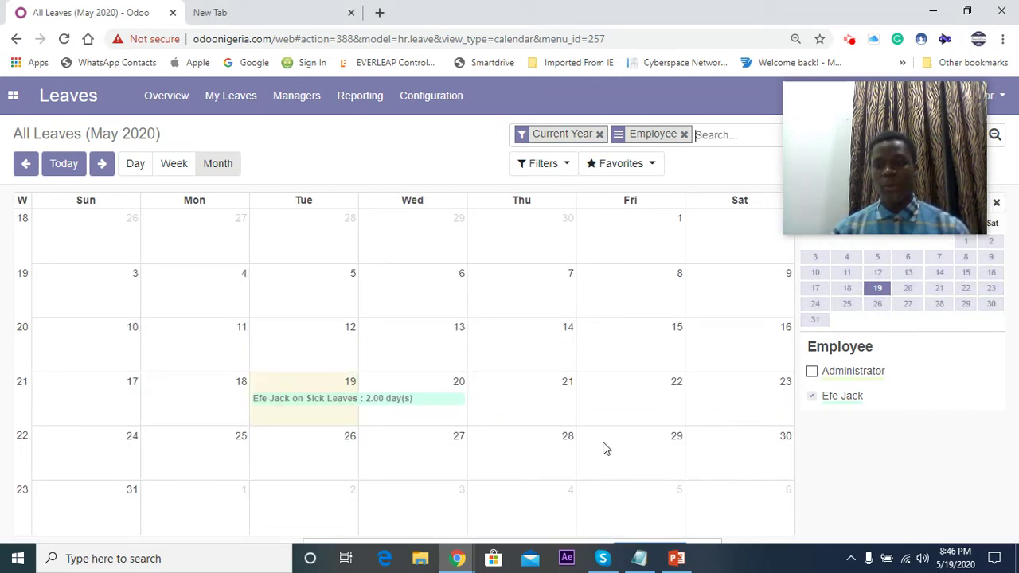
pyautogui.click(821, 376)
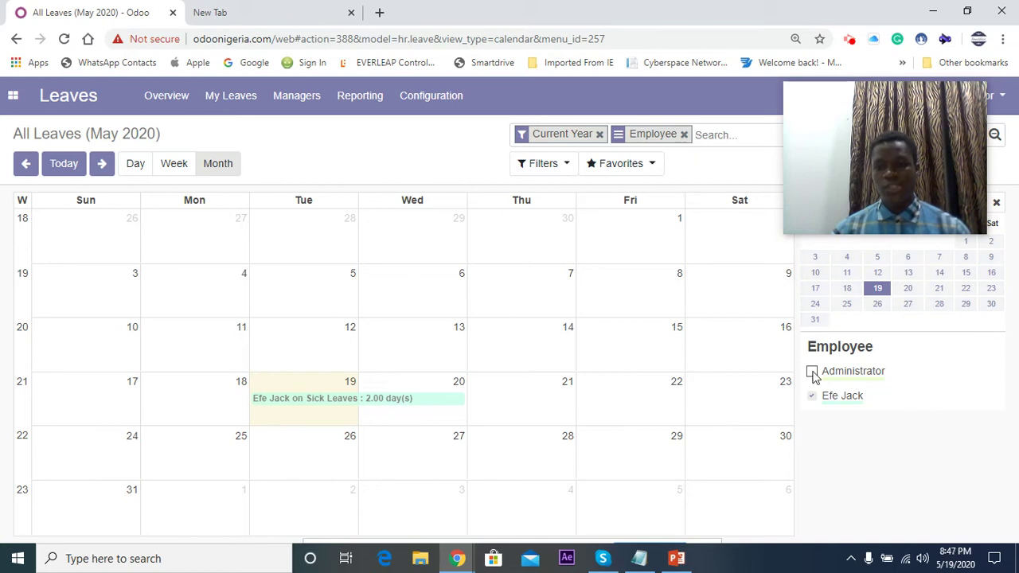
pyautogui.click(815, 397)
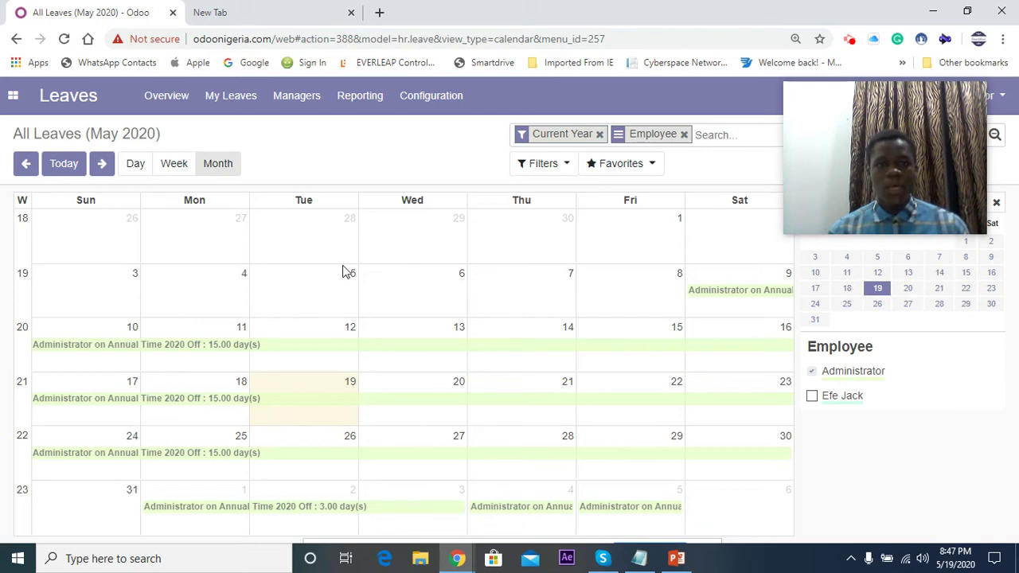
pyautogui.click(355, 92)
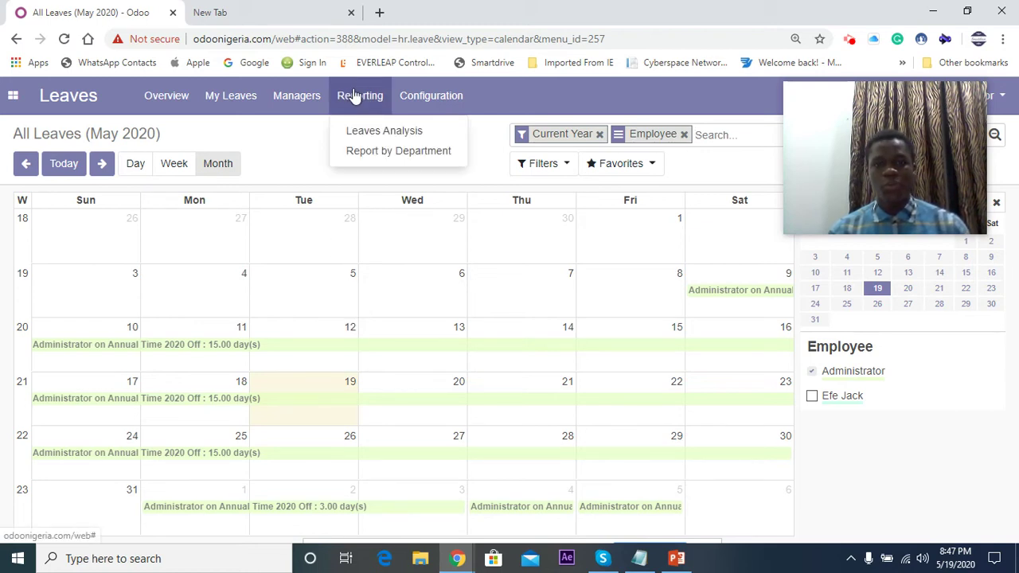
# - Open Leaves Analysis, try the pie chart, then view the 25.00 leave days per employee as a pivot
pyautogui.click(379, 135)
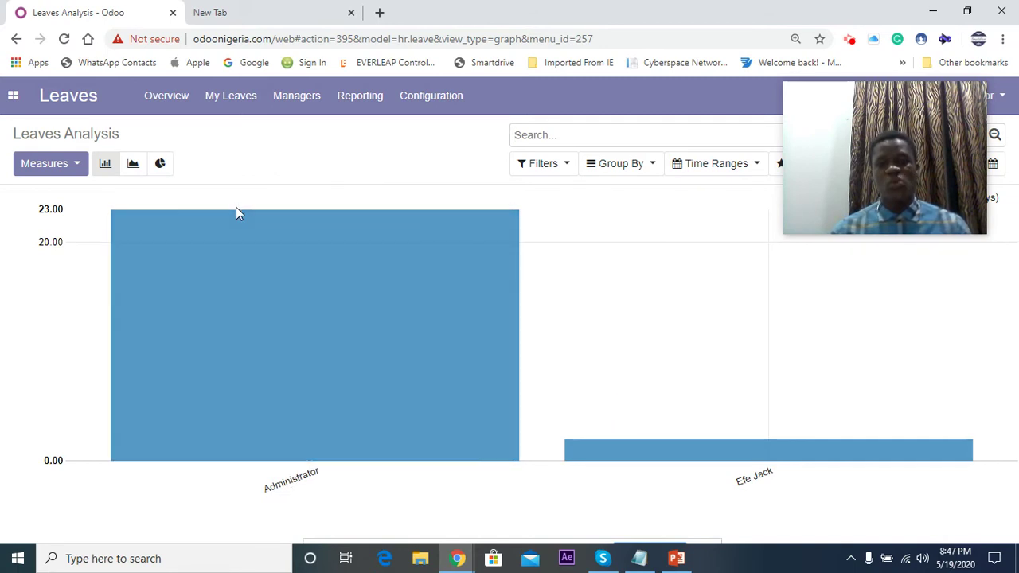
pyautogui.moveTo(723, 457)
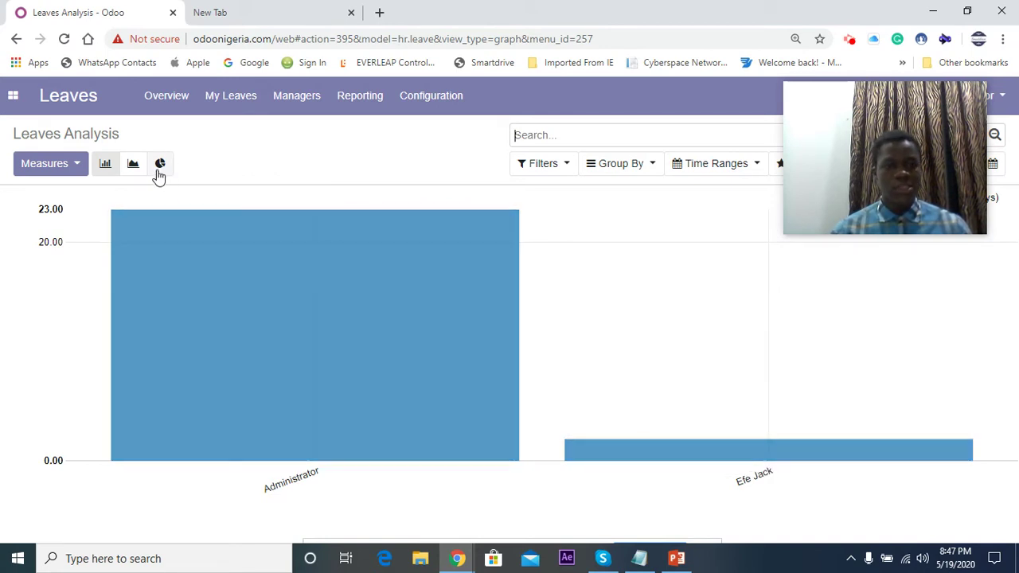
pyautogui.click(159, 167)
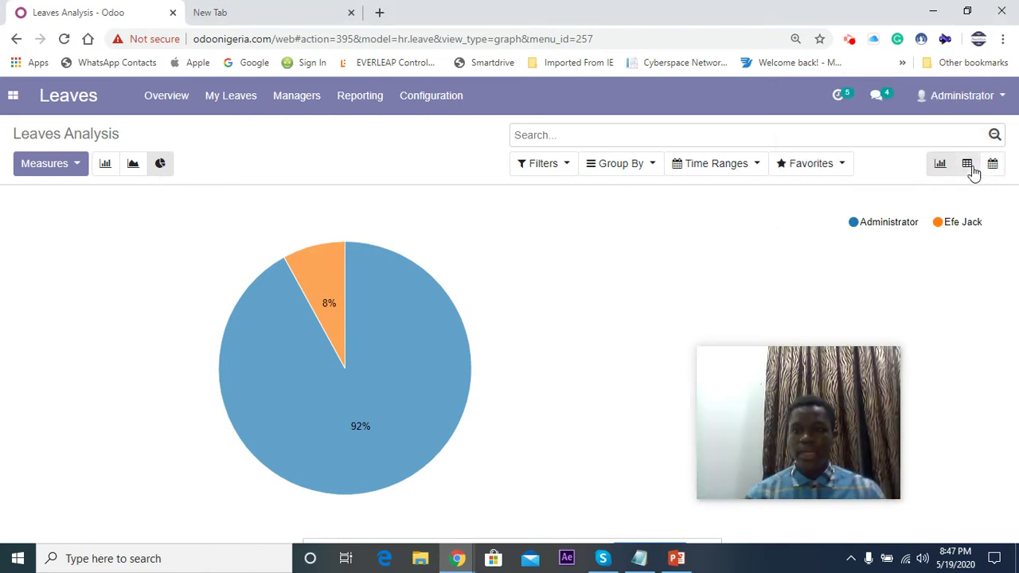
pyautogui.click(968, 165)
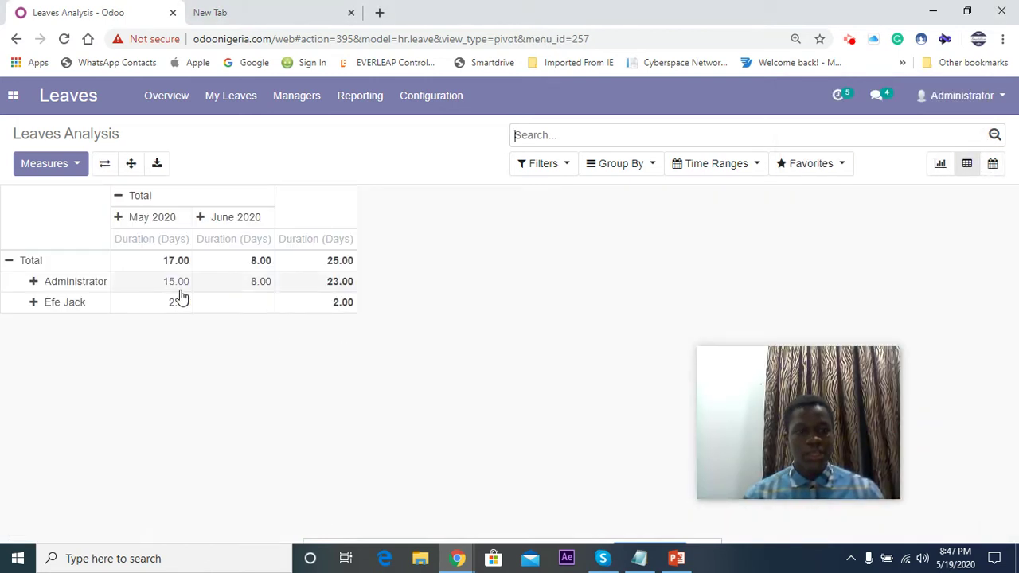
pyautogui.moveTo(792, 434); pyautogui.dragTo(822, 323)
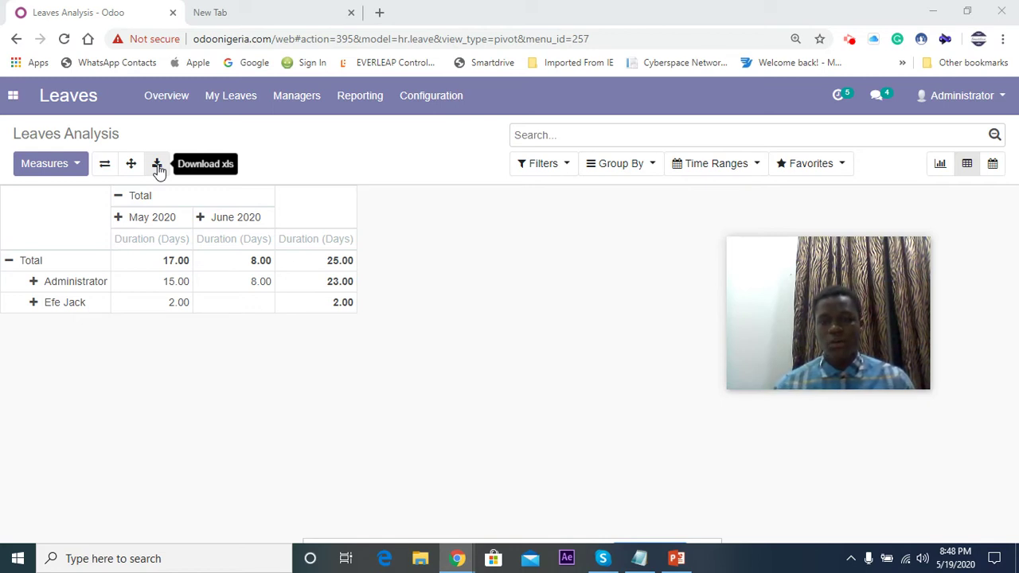
pyautogui.click(357, 98)
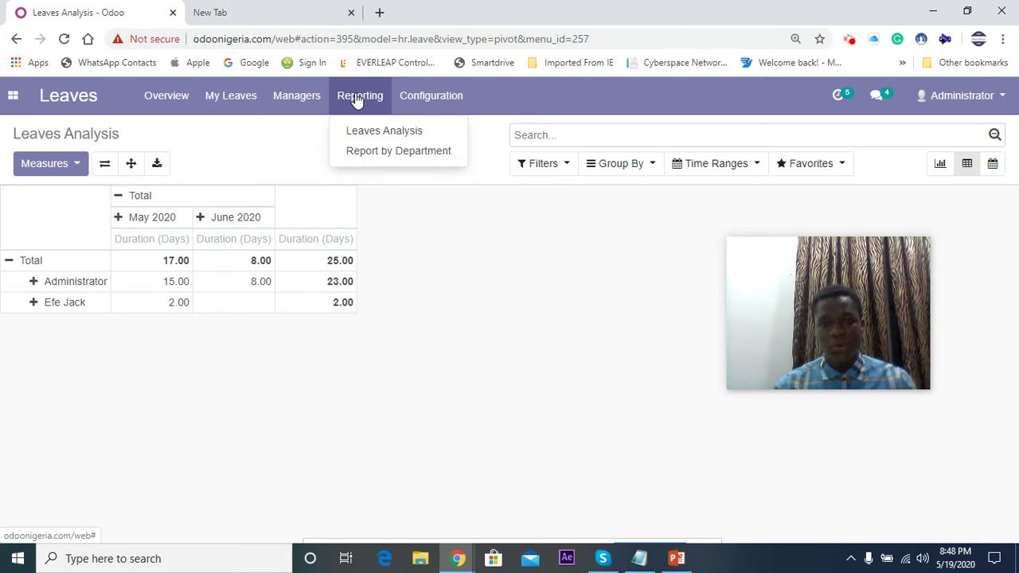
# - Start a Leaves by Department report from 05/01/2020 with the Sales department added
pyautogui.click(377, 151)
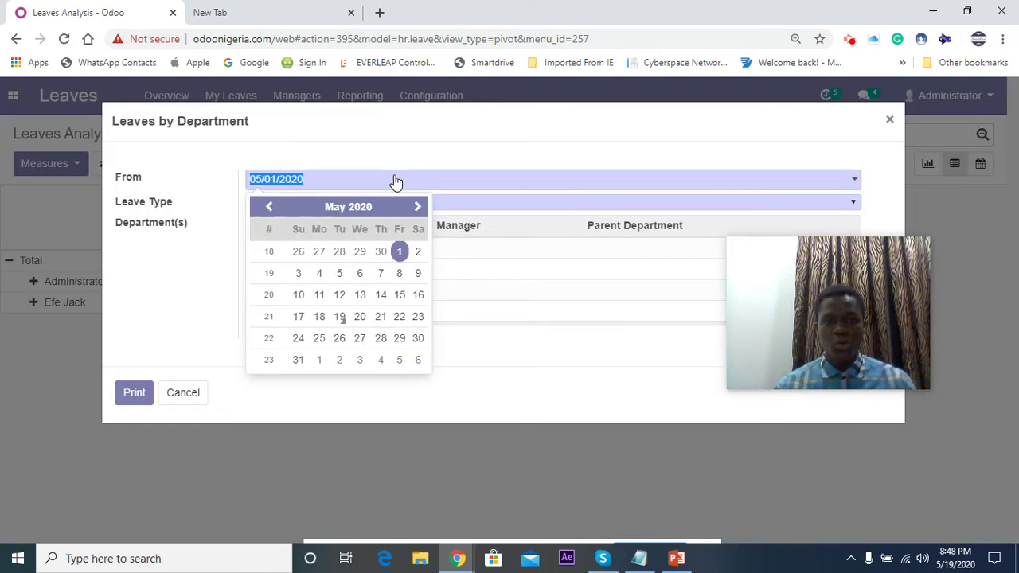
pyautogui.click(400, 251)
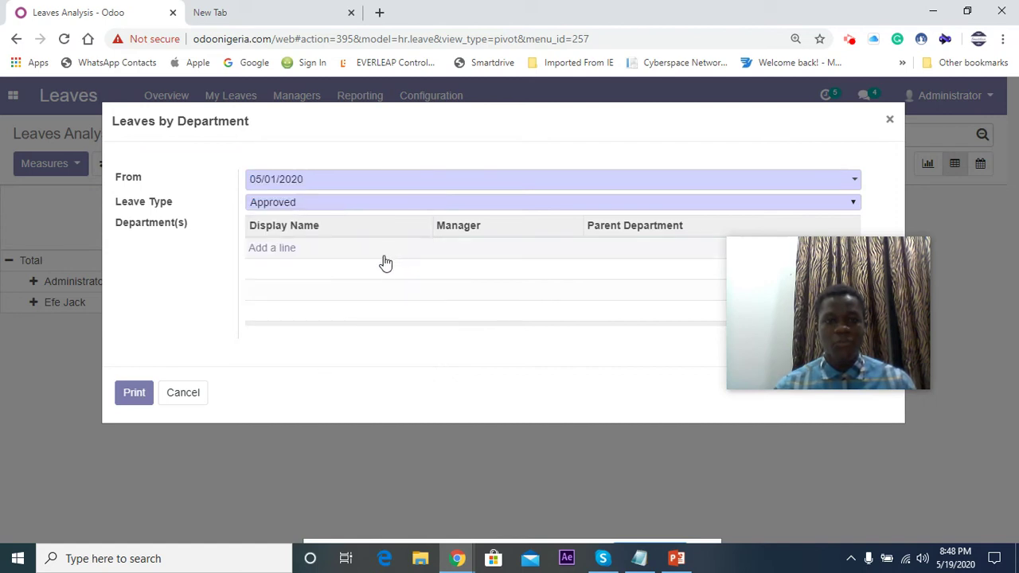
pyautogui.click(279, 253)
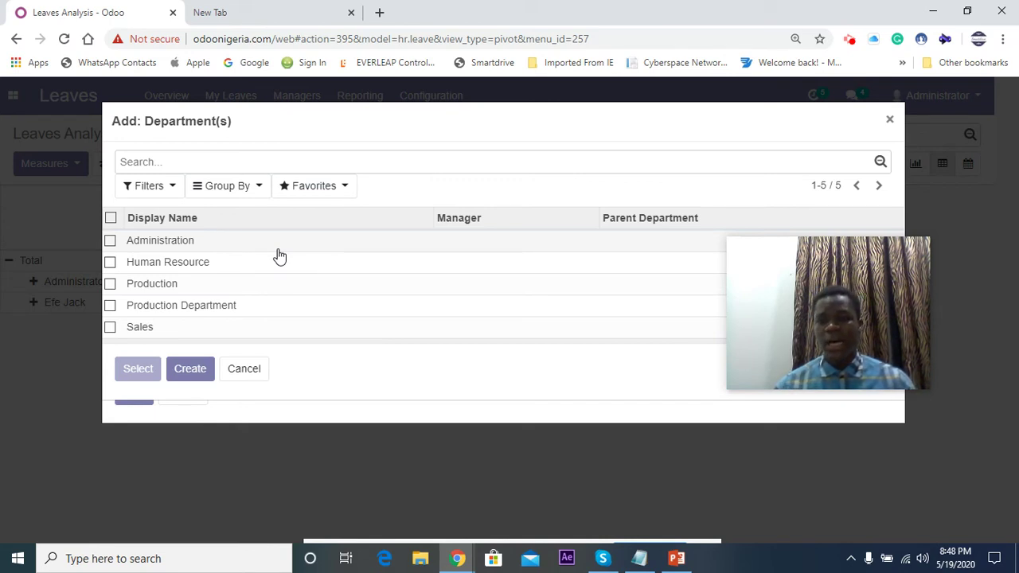
pyautogui.click(110, 328)
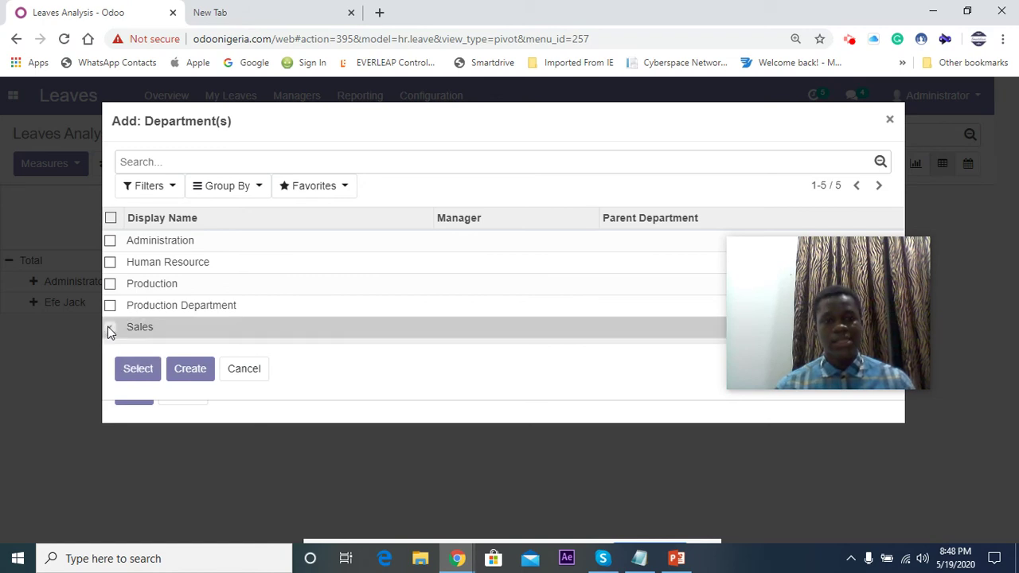
pyautogui.click(134, 370)
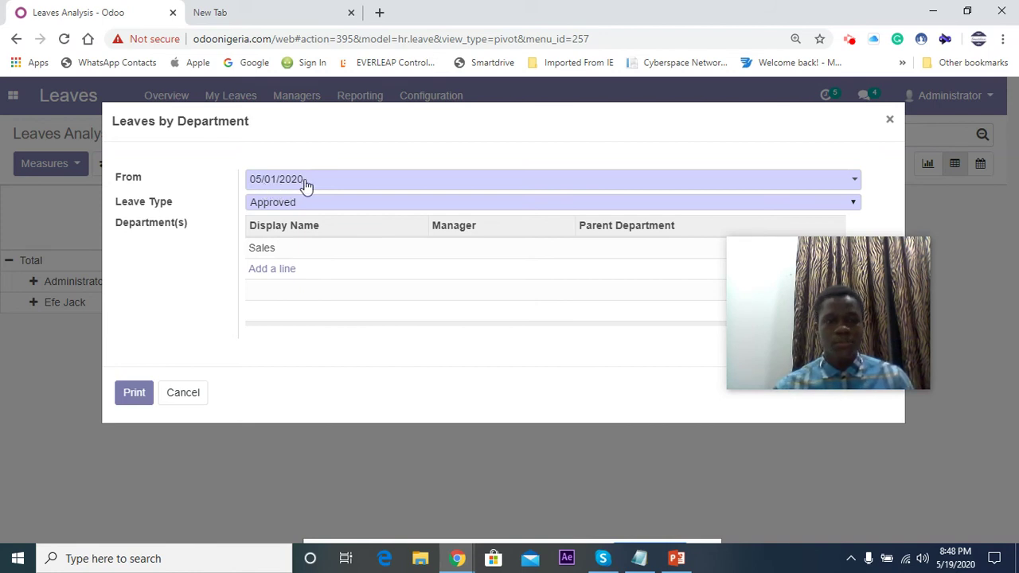
# - Set Leave Type to Both Approved and Confirmed and print the PDF
pyautogui.click(320, 203)
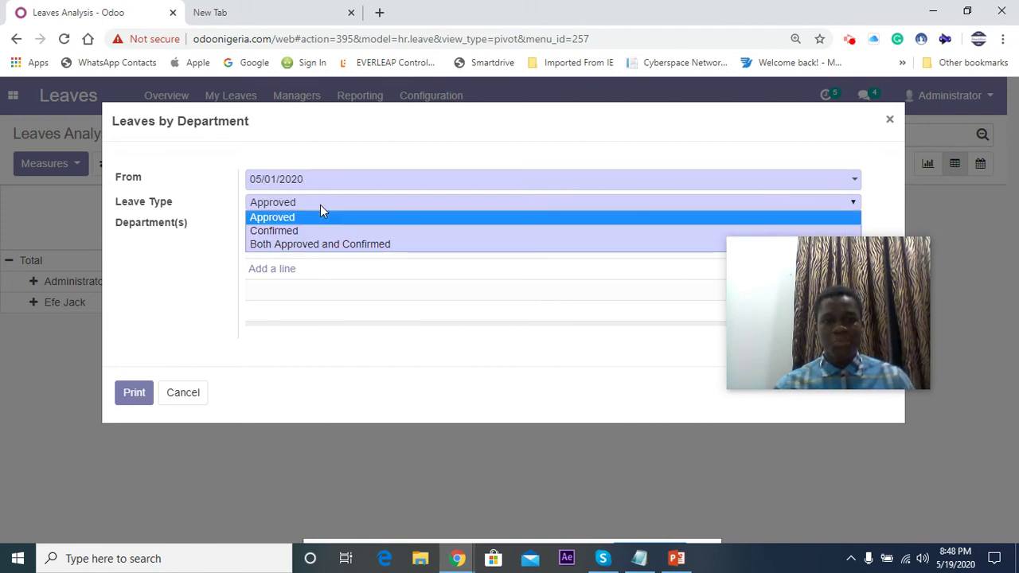
pyautogui.click(301, 245)
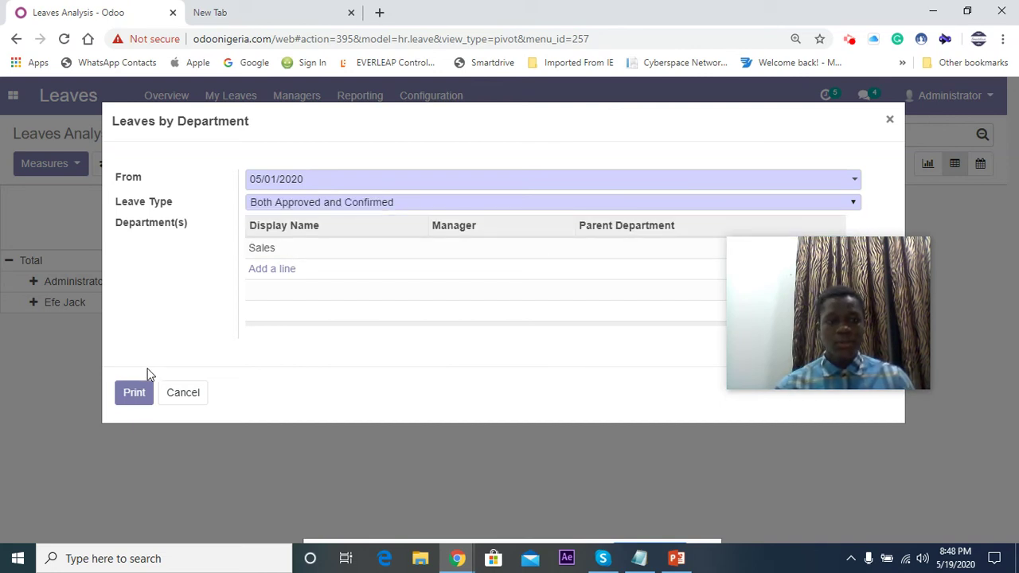
pyautogui.click(134, 393)
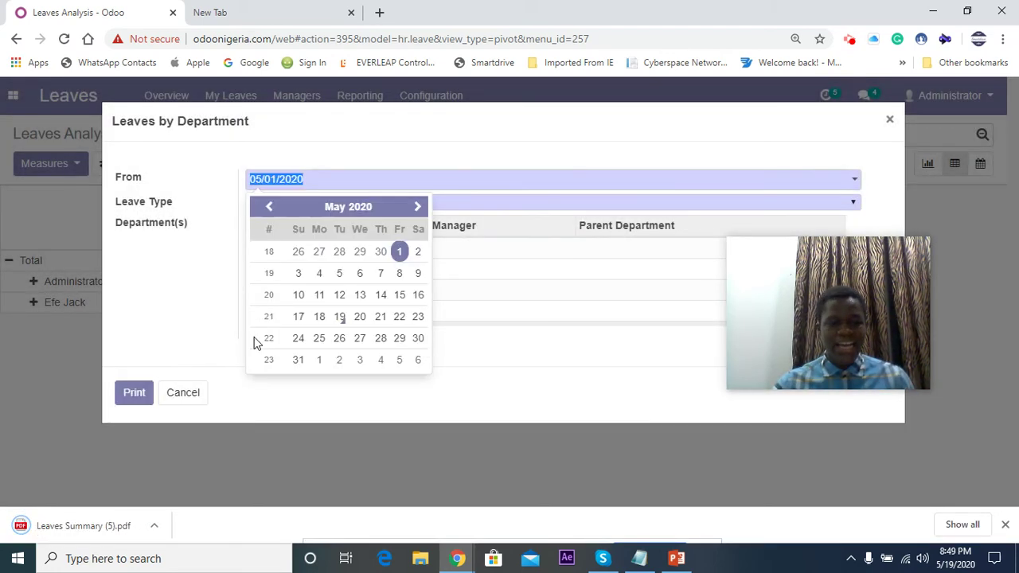
# - Open Leaves Summary (5).pdf and scroll through the Sales leave grid for 2020-05-01 to 2020-06-29
pyautogui.click(93, 524)
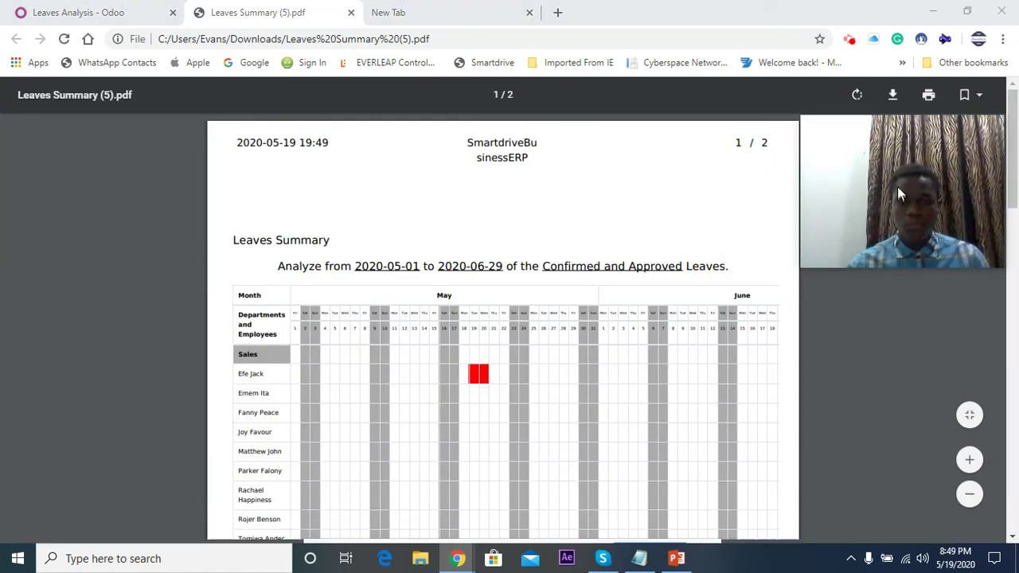
pyautogui.scroll(-5, 264, 427)
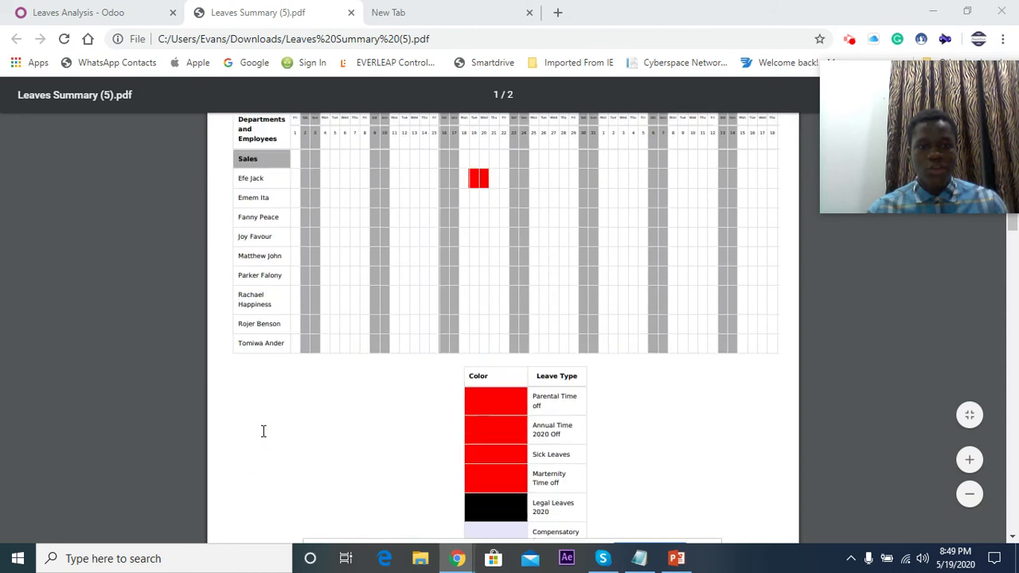
pyautogui.scroll(3, 312, 419)
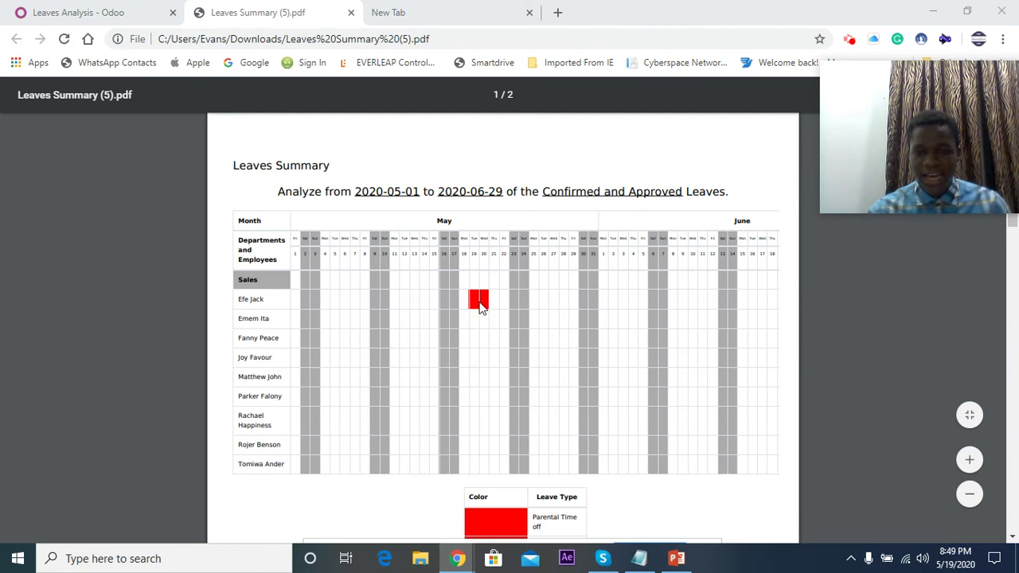
pyautogui.scroll(-4, 480, 307)
pyautogui.scroll(2, 505, 337)
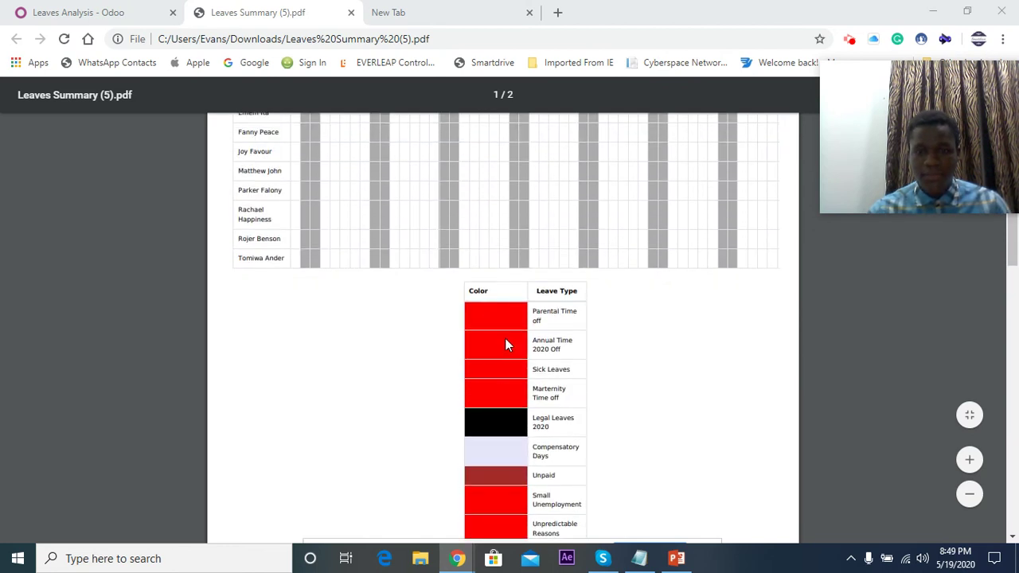
pyautogui.scroll(-8, 584, 350)
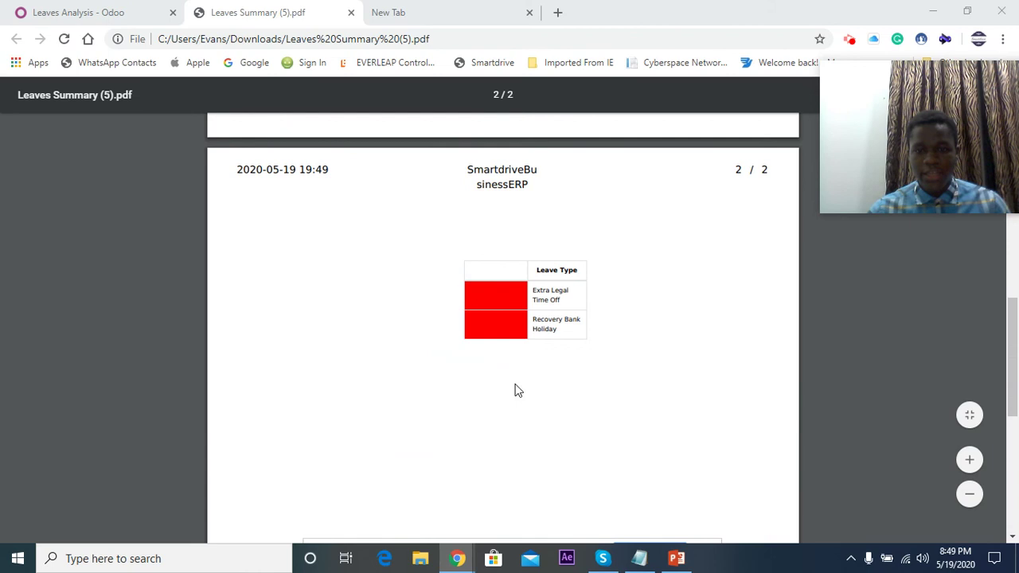
pyautogui.scroll(15, 549, 425)
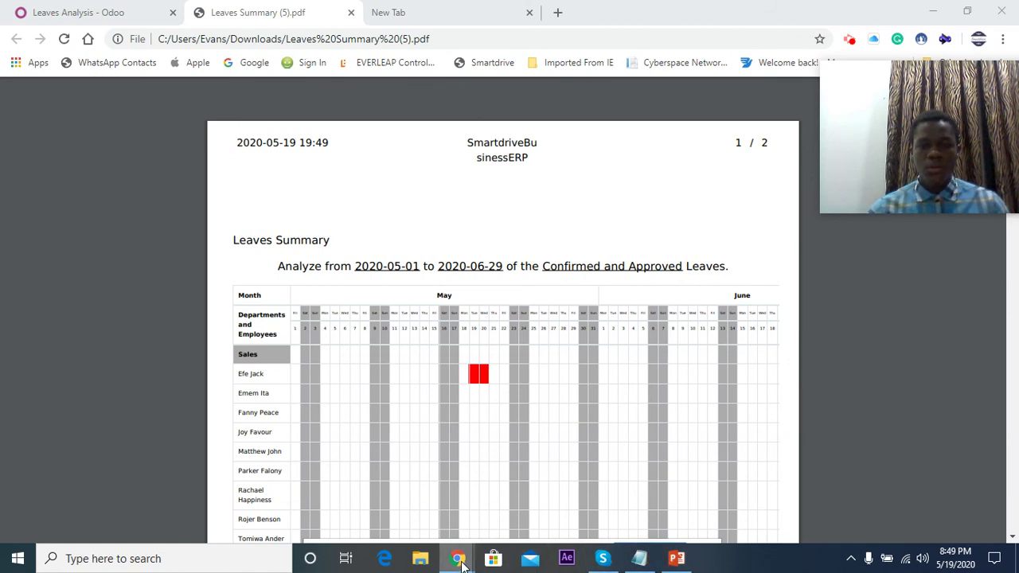
# - Bring PowerPoint forward and start the slide show from the SmartdriveERP DEMO slide with Shift+F5
pyautogui.moveTo(471, 559)
pyautogui.click(676, 558)
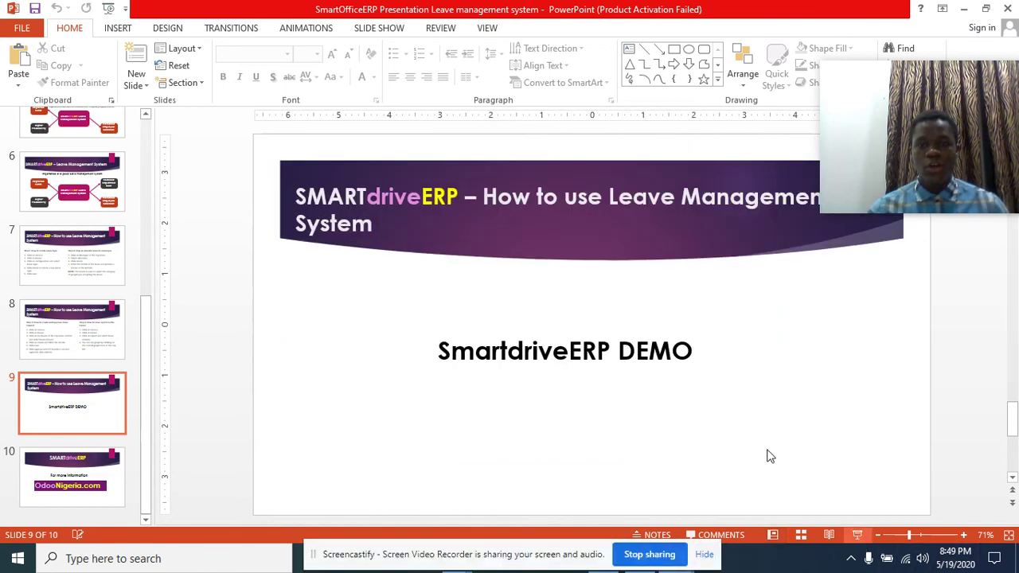
pyautogui.hotkey('shift', 'F5')
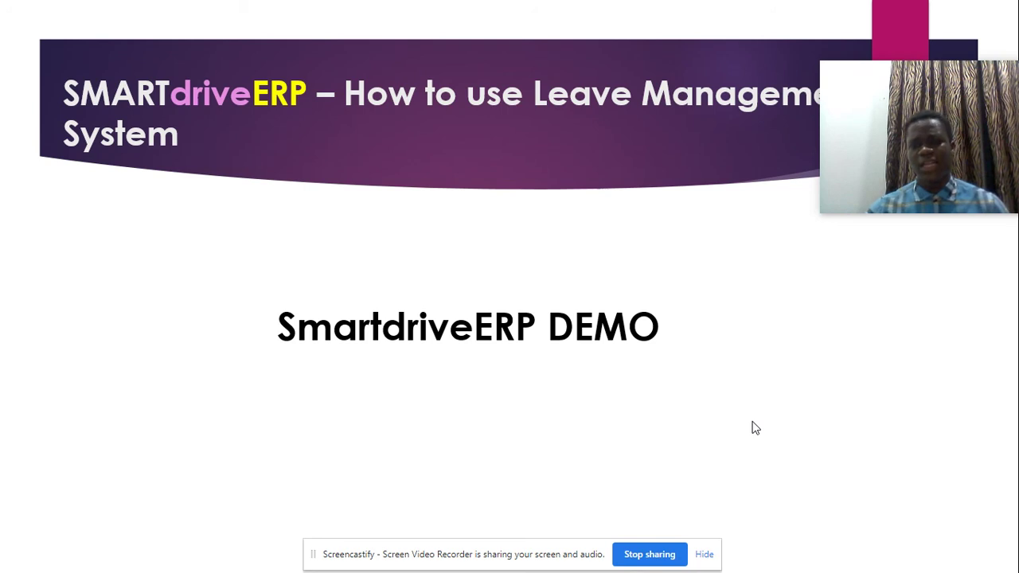